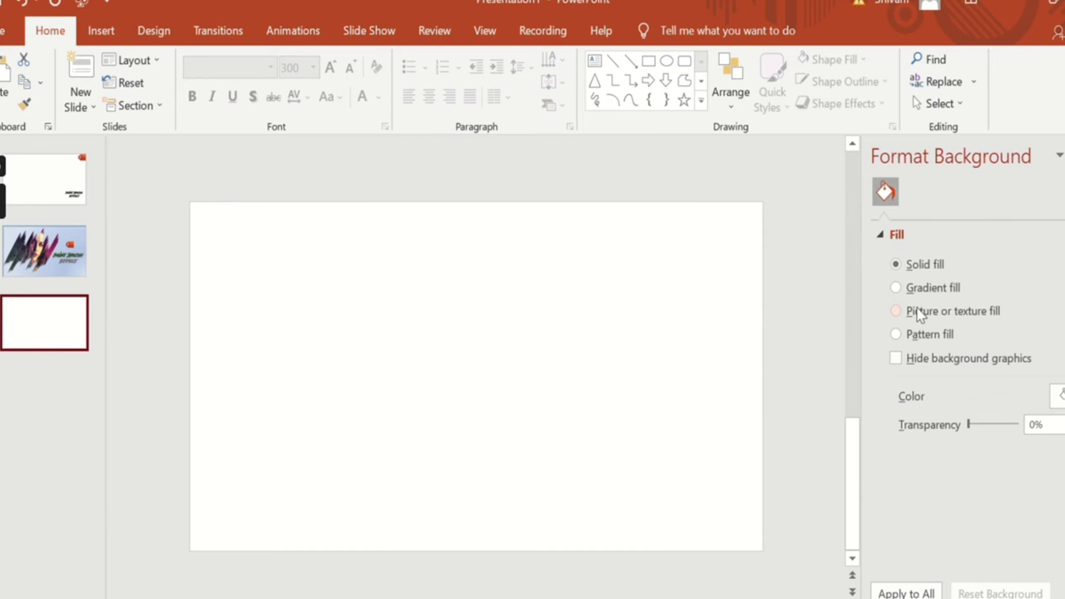
Fill the slide background with the red-sky mountain photo and draw a text box over the mountain.
left_click(919, 313)
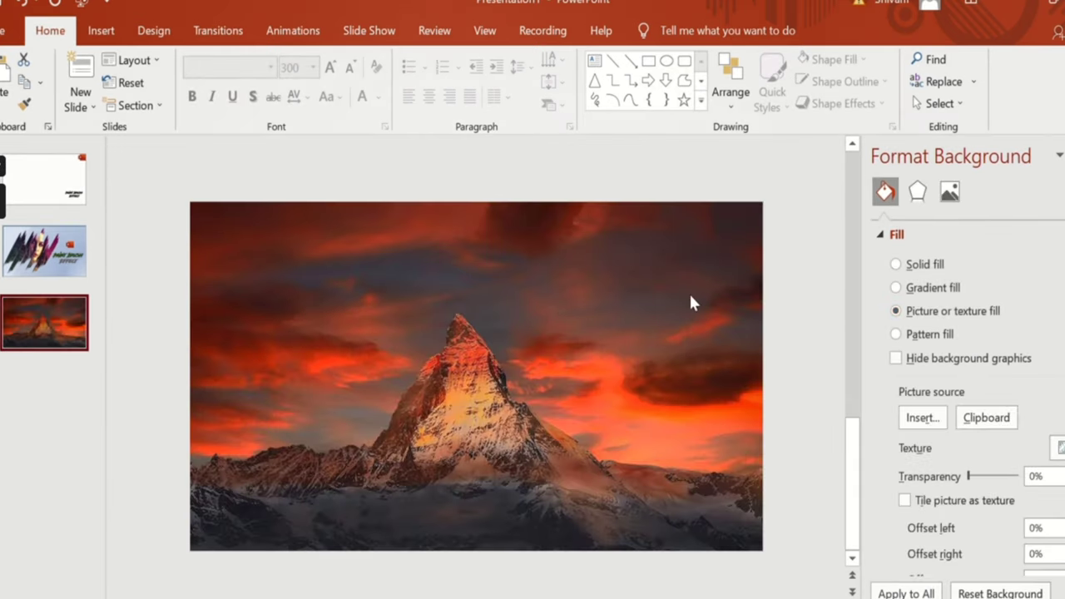
left_click(305, 313)
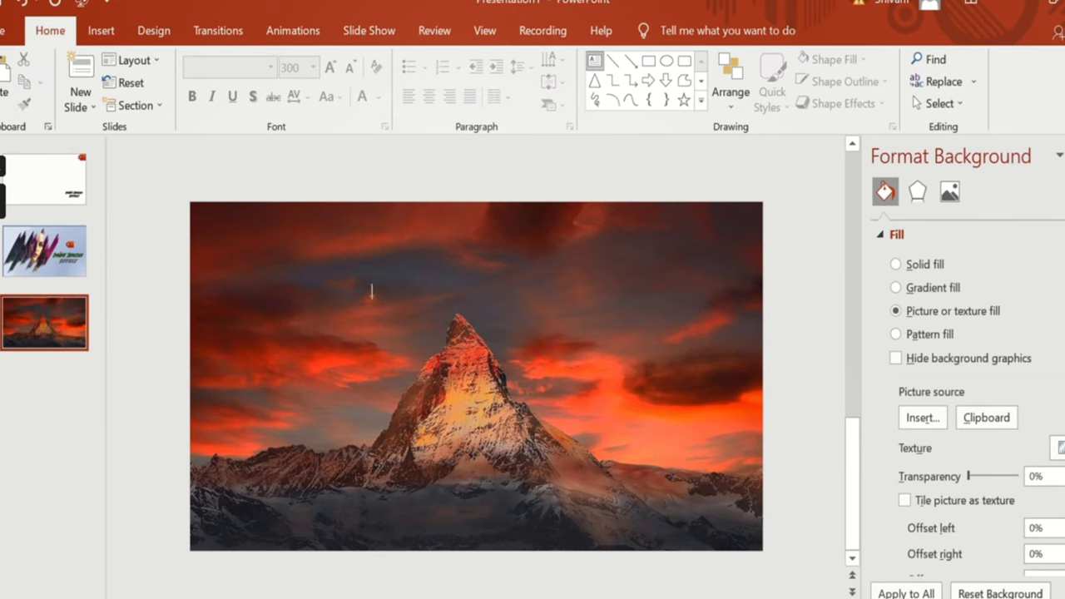
left_click_drag(359, 306, 501, 420)
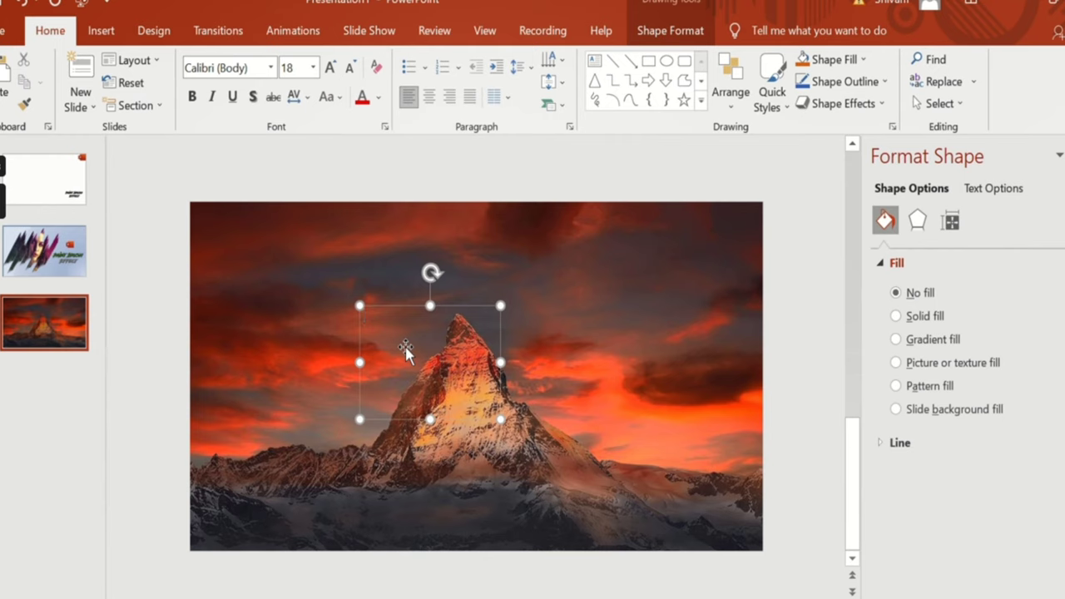
Set the text box to Road Rage at size 310 and move the brush glyph over the peak.
left_click(225, 68)
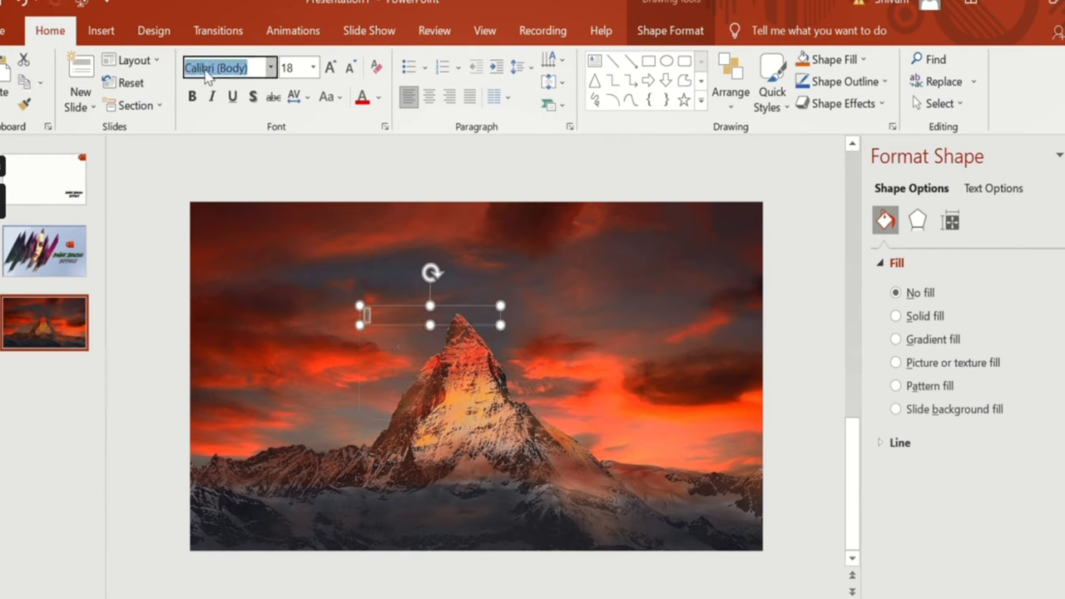
type("Road Rage")
key("Return")
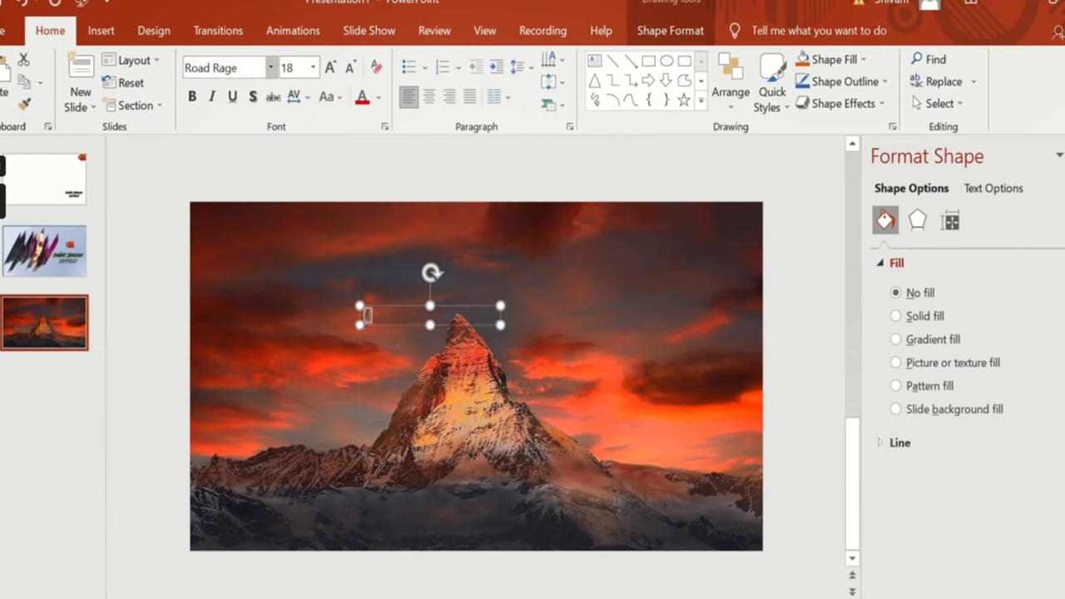
left_click(288, 68)
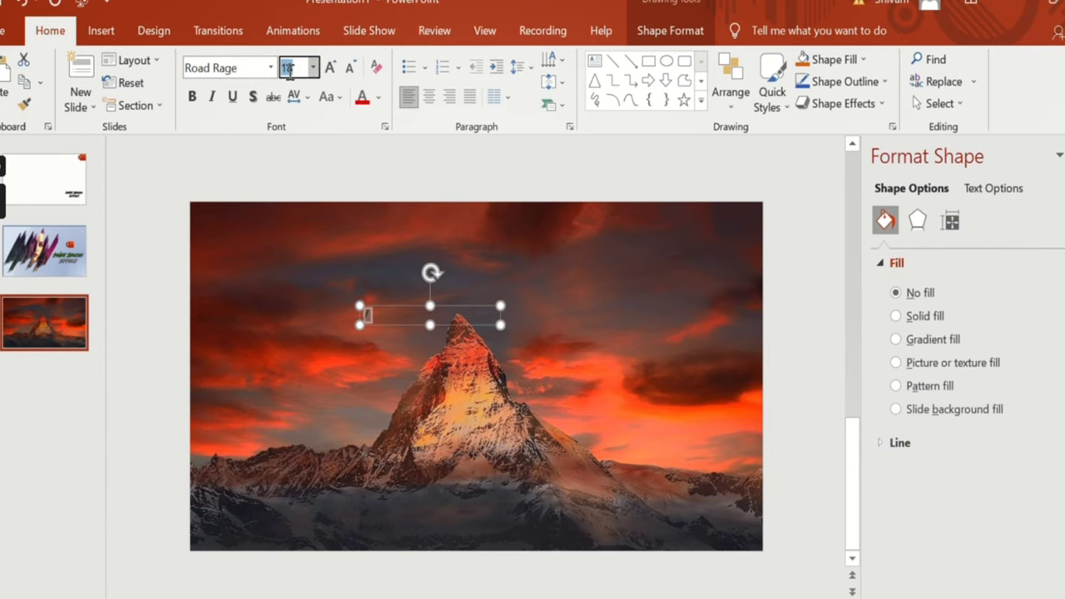
type("310")
key("Return")
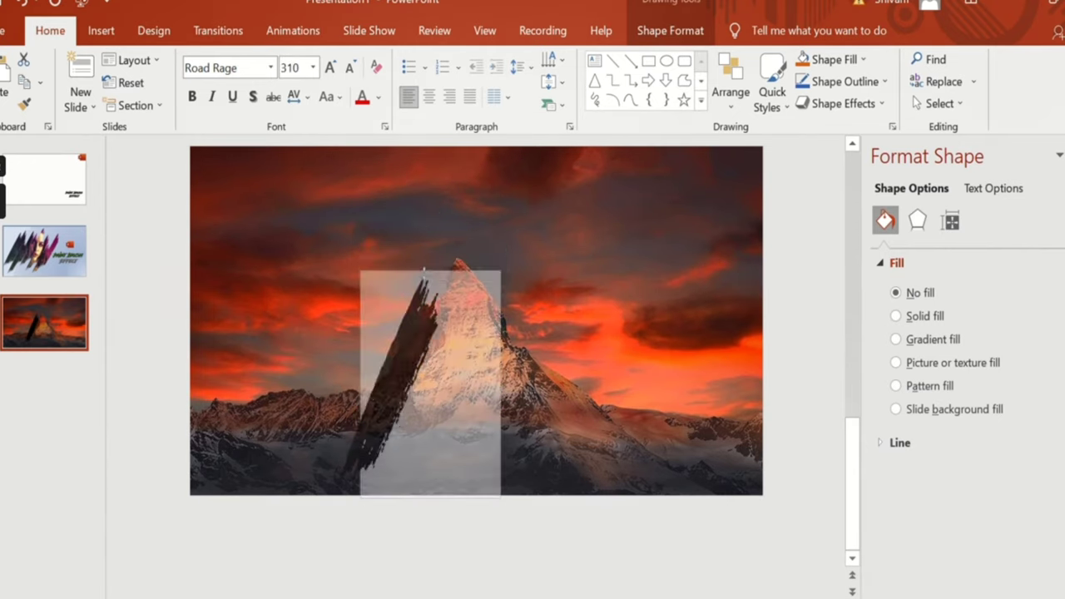
left_click_drag(430, 248, 462, 212)
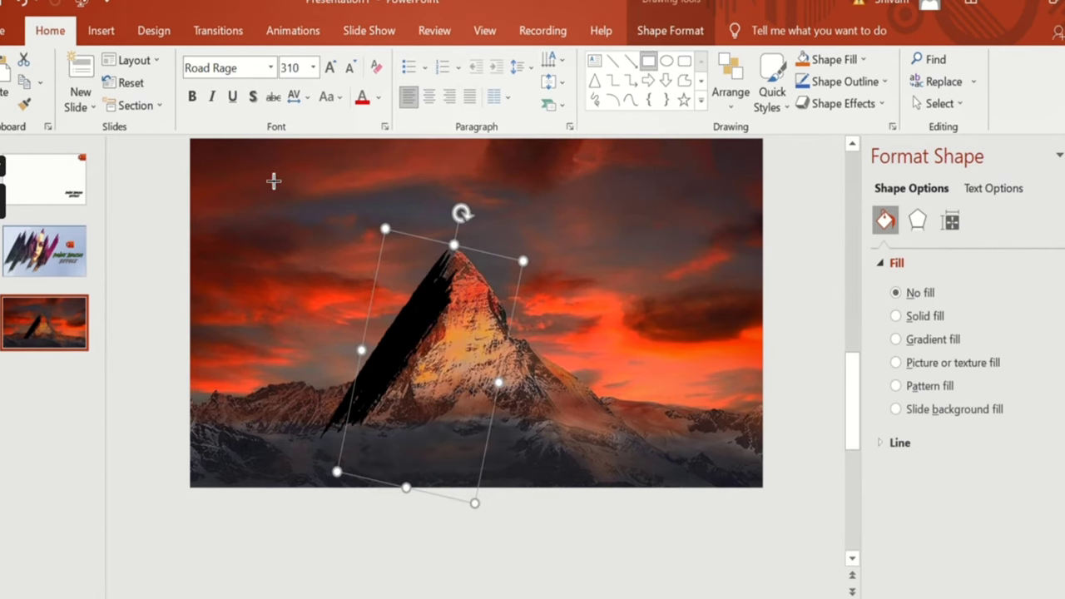
Intersect a rectangle sent behind the brush glyph to turn the stroke into a freeform shape.
left_click_drag(274, 181, 523, 505)
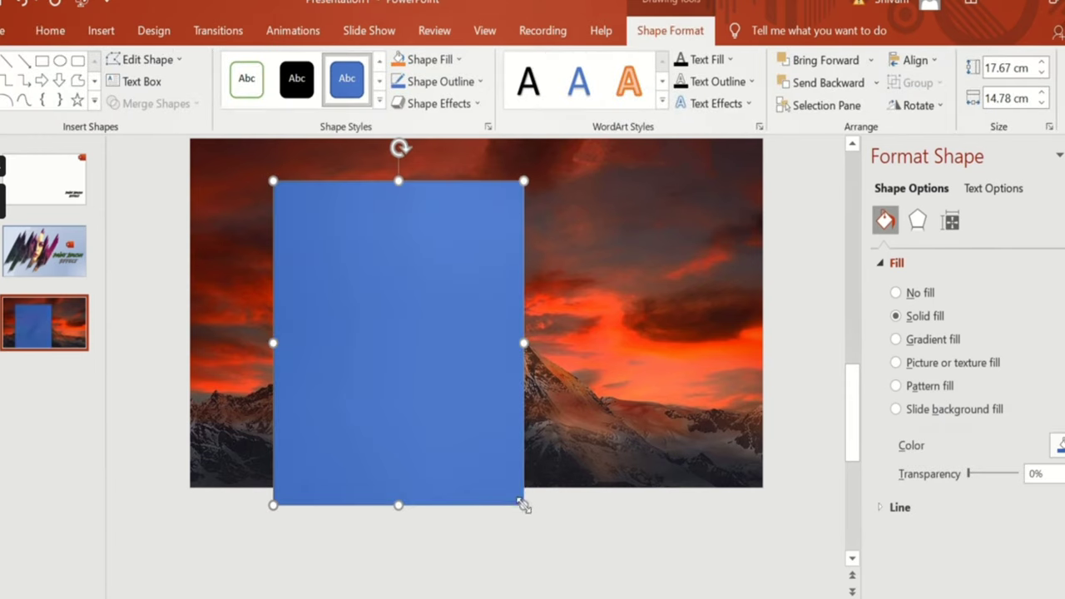
left_click(812, 83)
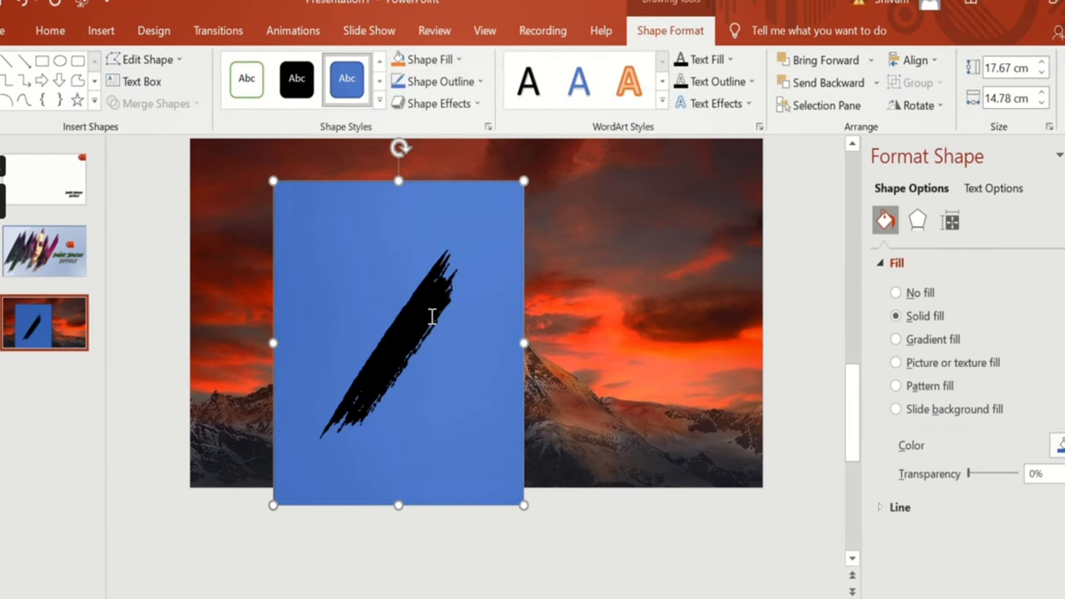
left_click(430, 314, "shift")
left_click(156, 103)
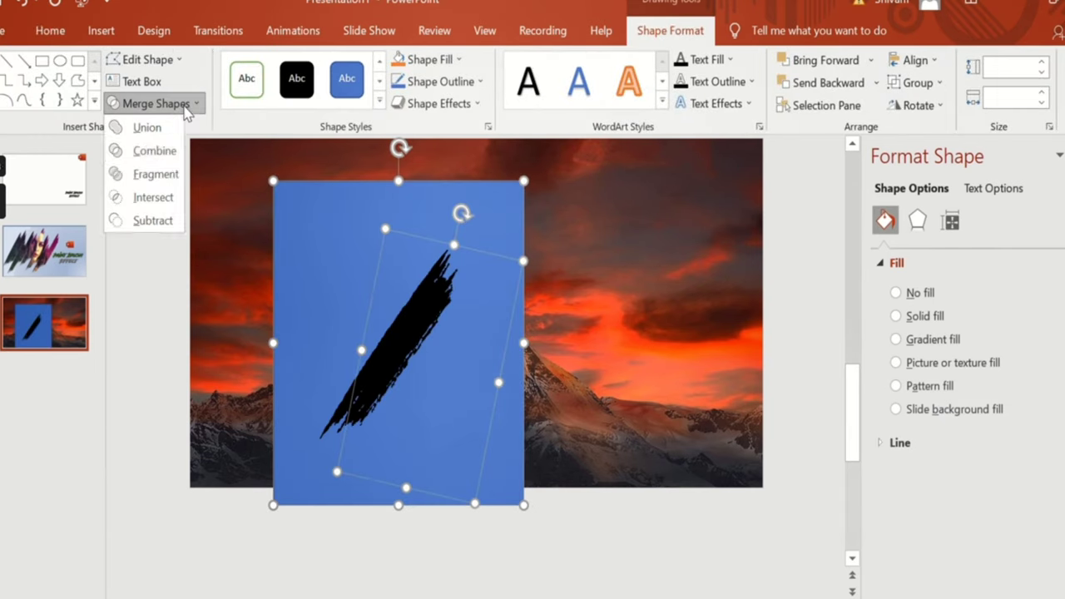
left_click(166, 196)
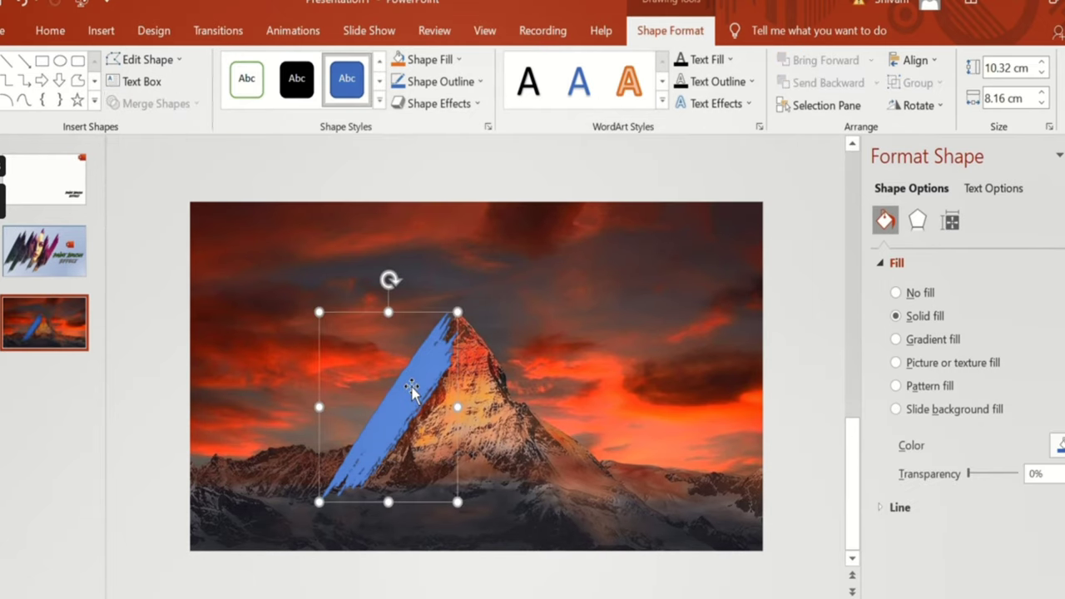
Move the brush shape to the upper left and give it the solid black style.
left_click_drag(412, 391, 305, 305)
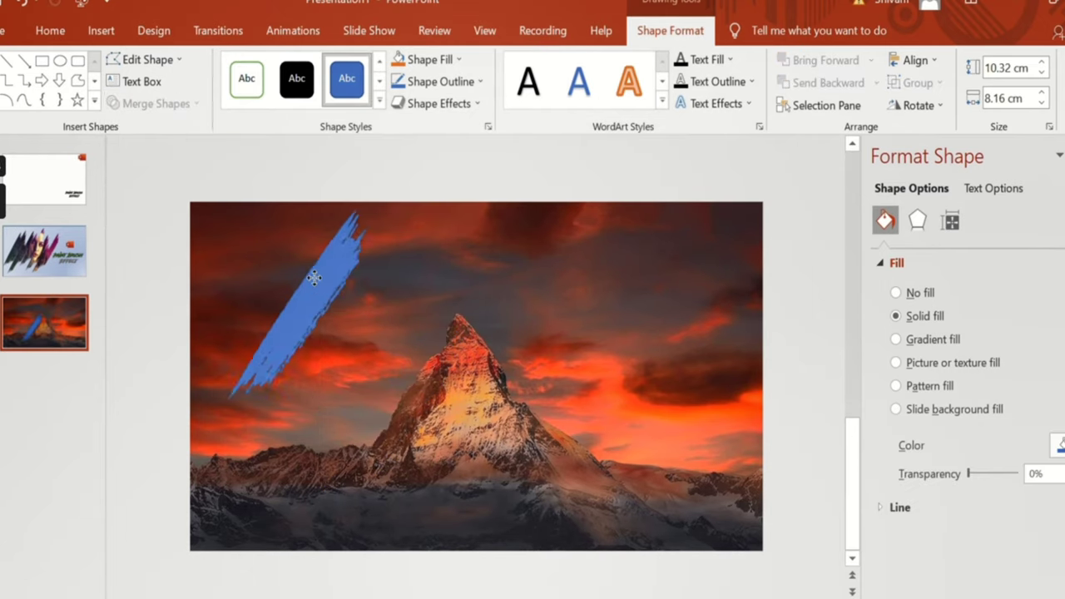
left_click(298, 83)
left_click_drag(283, 190, 289, 198)
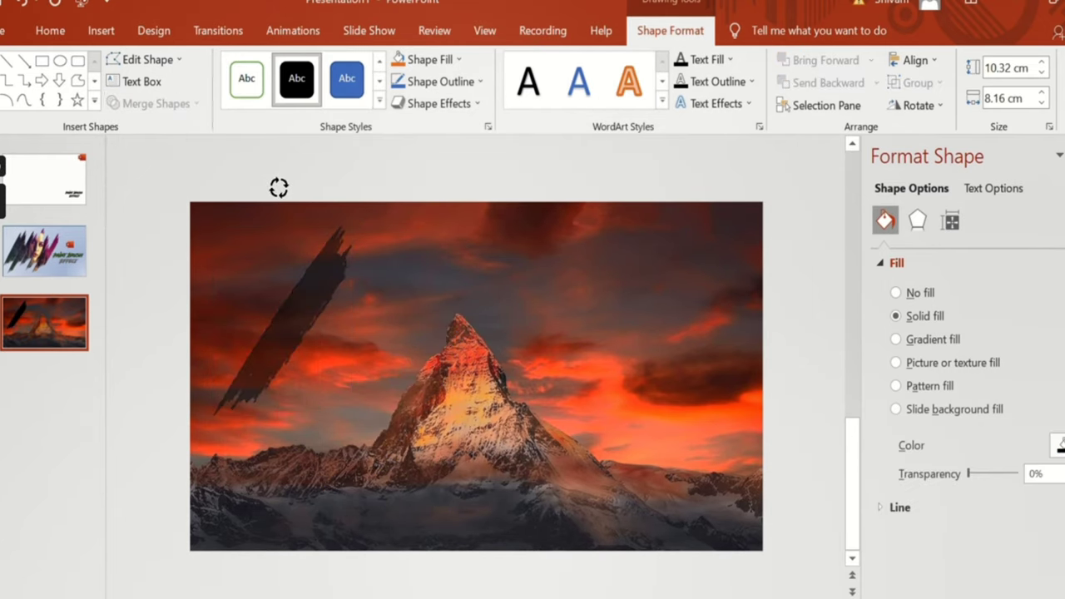
Duplicate the brush stroke into several copies spread diagonally across the photo.
mouse_move(320, 307)
left_mouse_down()
mouse_move(316, 426)
mouse_move(441, 292)
mouse_move(341, 429)
left_mouse_up()
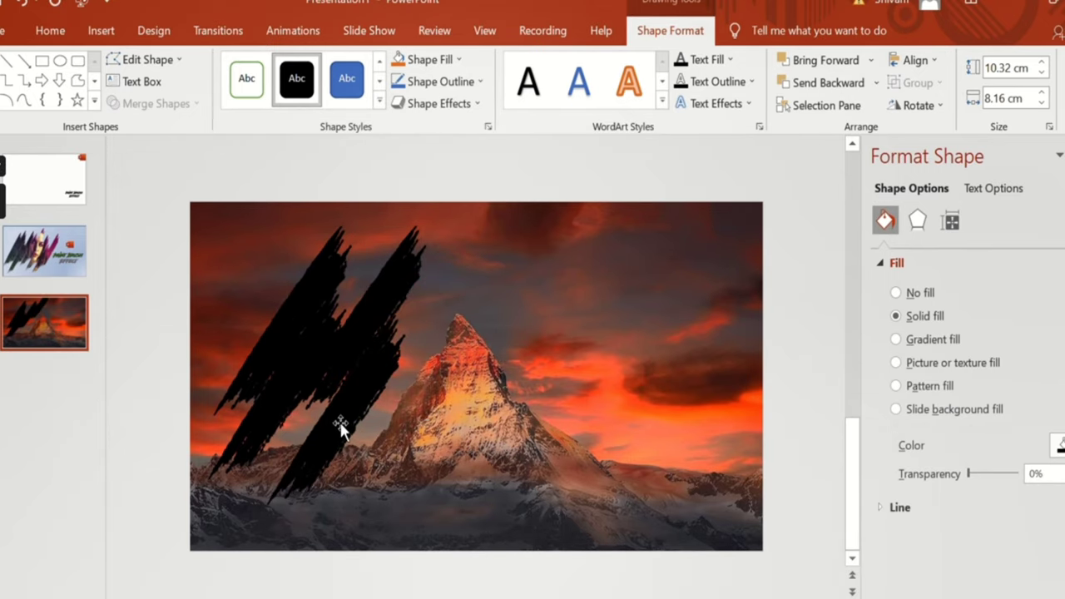
mouse_move(353, 488)
left_mouse_down()
mouse_move(471, 316)
mouse_move(399, 428)
left_mouse_up()
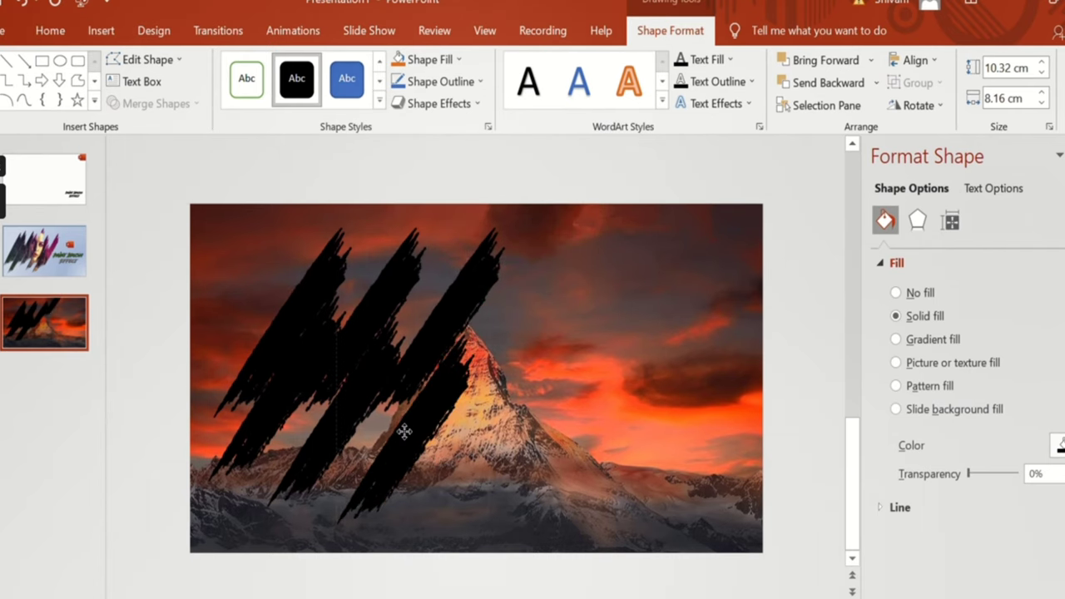
key("ctrl+d")
left_click_drag(409, 494, 539, 304)
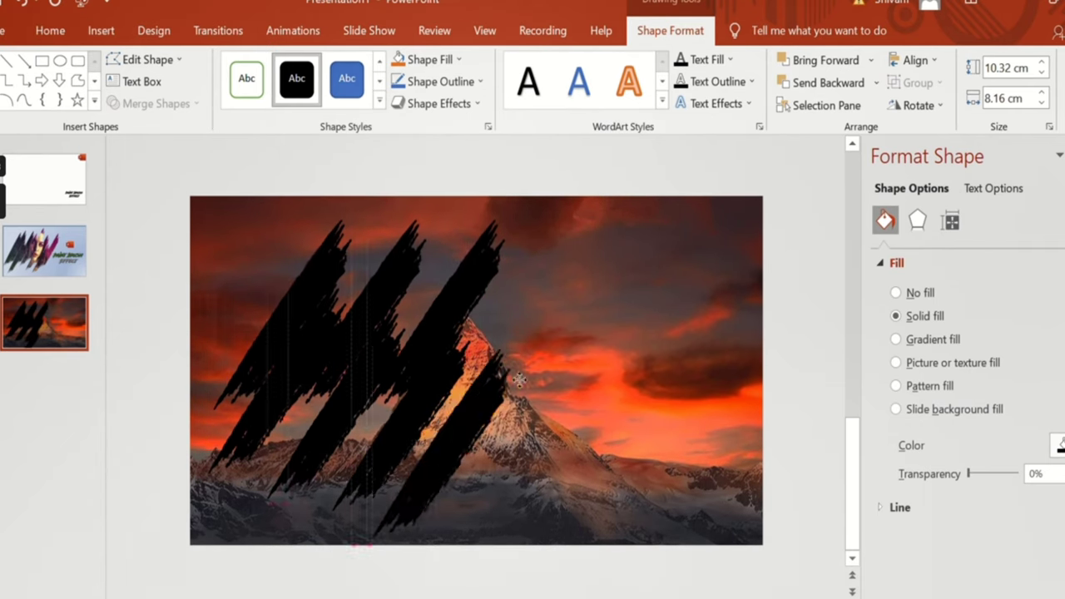
Nudge the top-right stroke right and down, then drag it down and left.
left_click(540, 305)
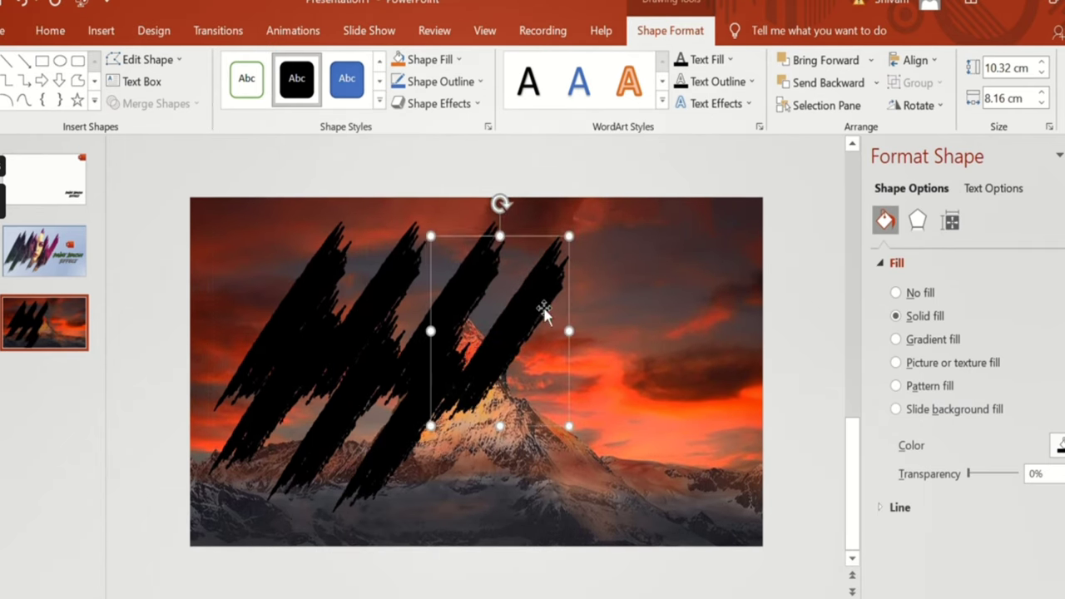
left_click(443, 396)
left_click(477, 313)
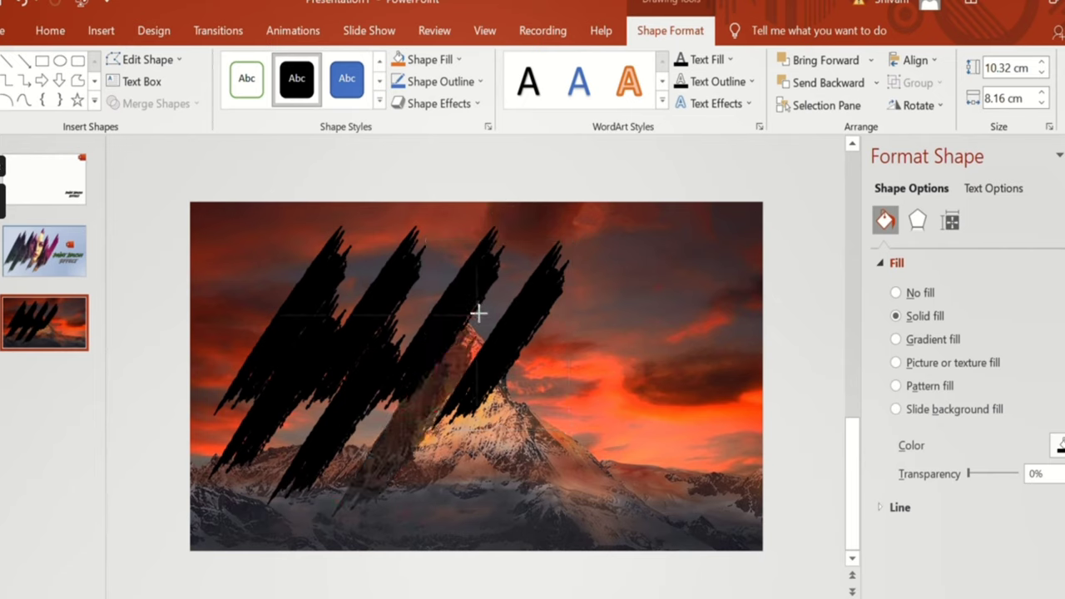
left_click(492, 295)
left_click(535, 298)
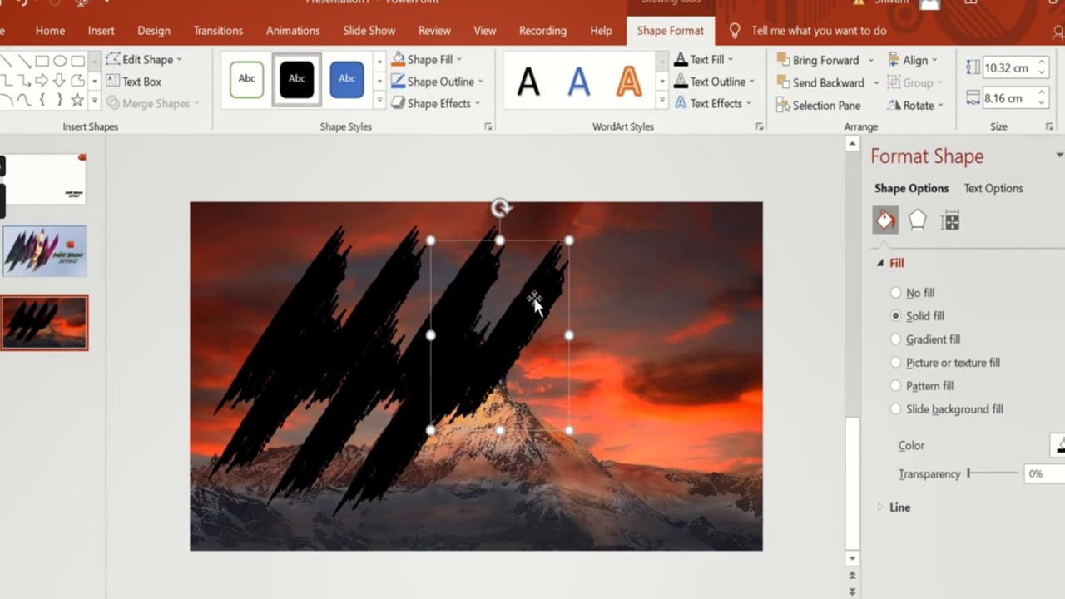
key("Right")
key("Right")
key("Down")
key("Down")
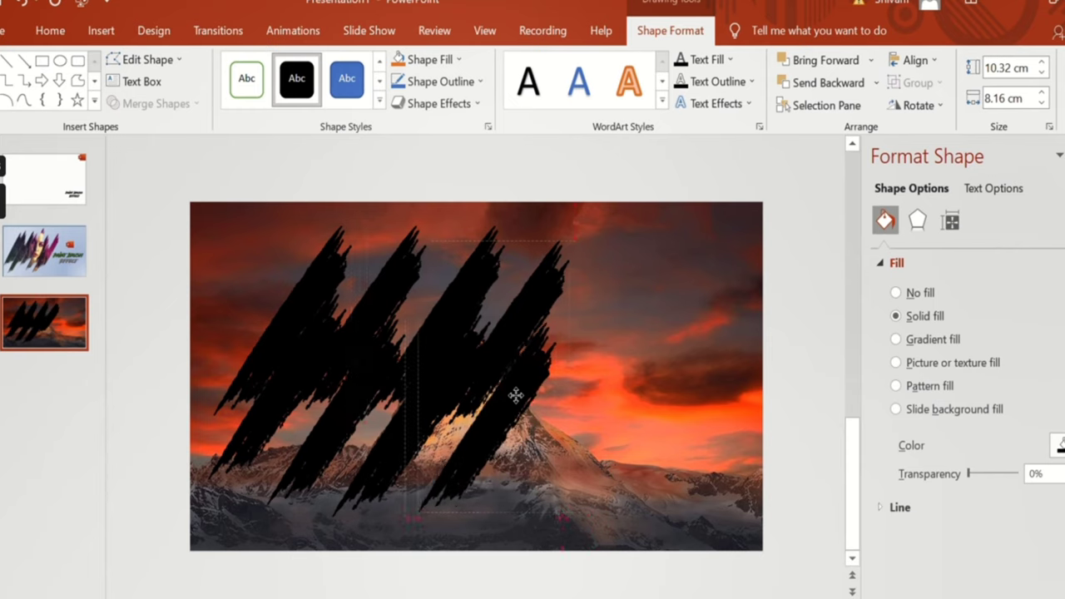
left_click_drag(536, 327, 514, 399)
Enlarge one stroke toward the lower left and reposition the lower-right stroke.
left_click(494, 378)
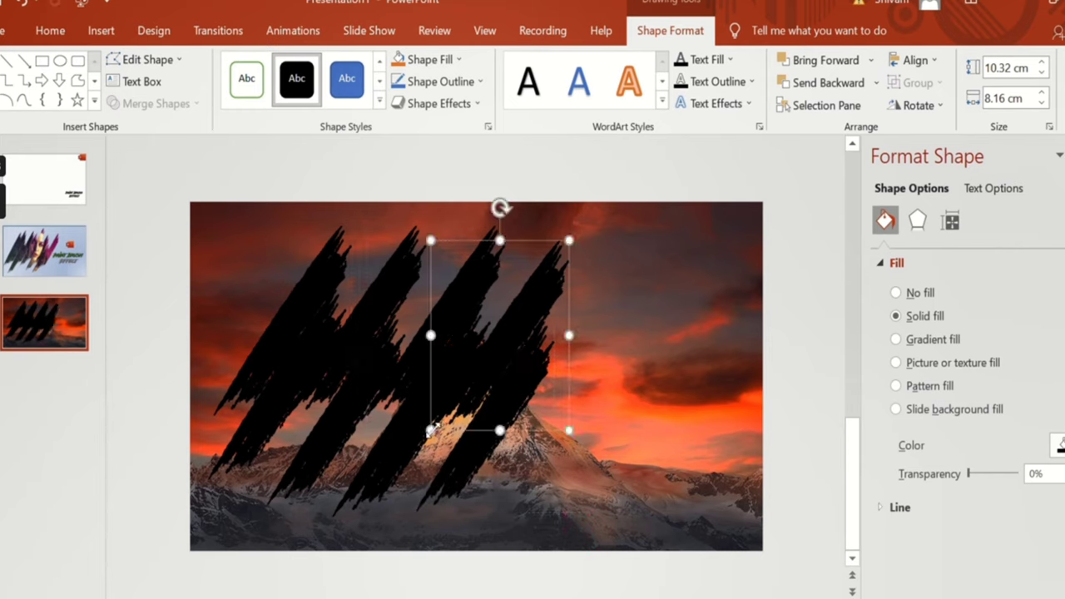
left_click_drag(431, 430, 409, 459)
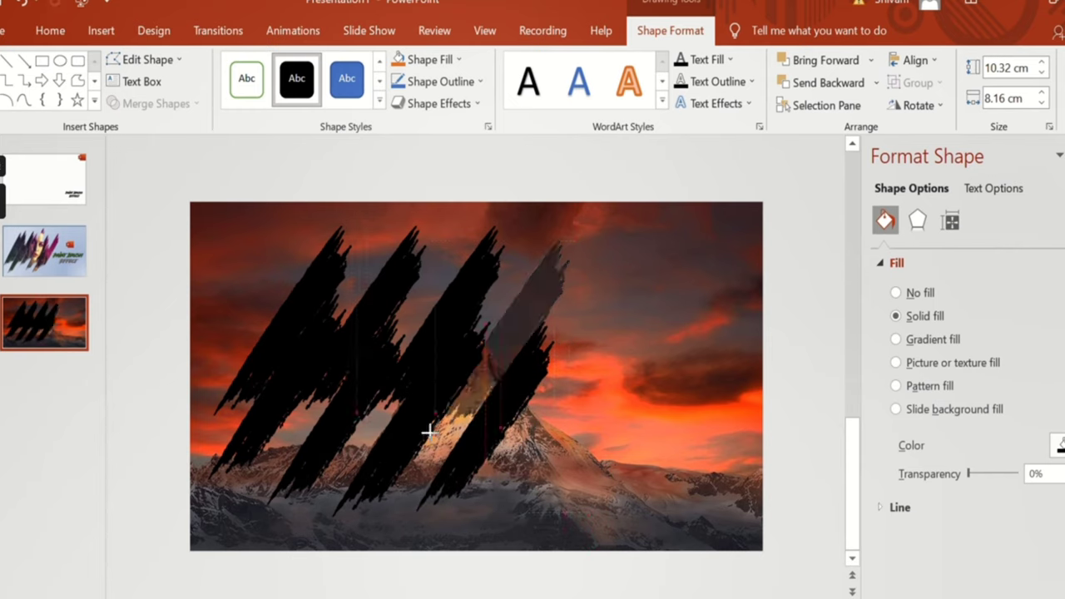
left_click(514, 416)
mouse_move(512, 420)
left_mouse_down()
mouse_move(561, 368)
mouse_move(565, 395)
mouse_move(588, 395)
mouse_move(530, 487)
left_mouse_up()
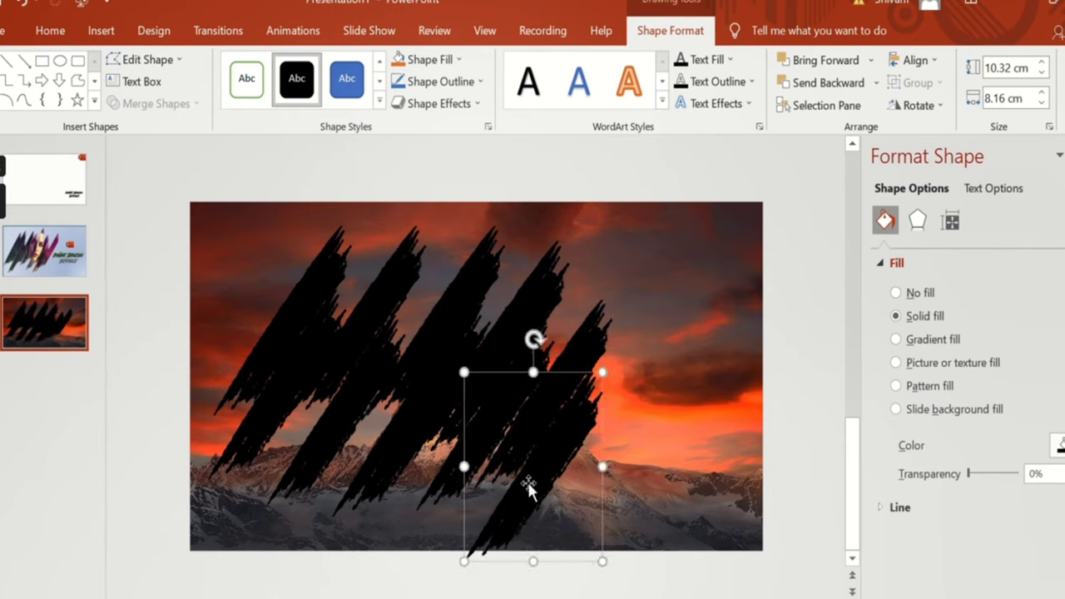
left_click(791, 279)
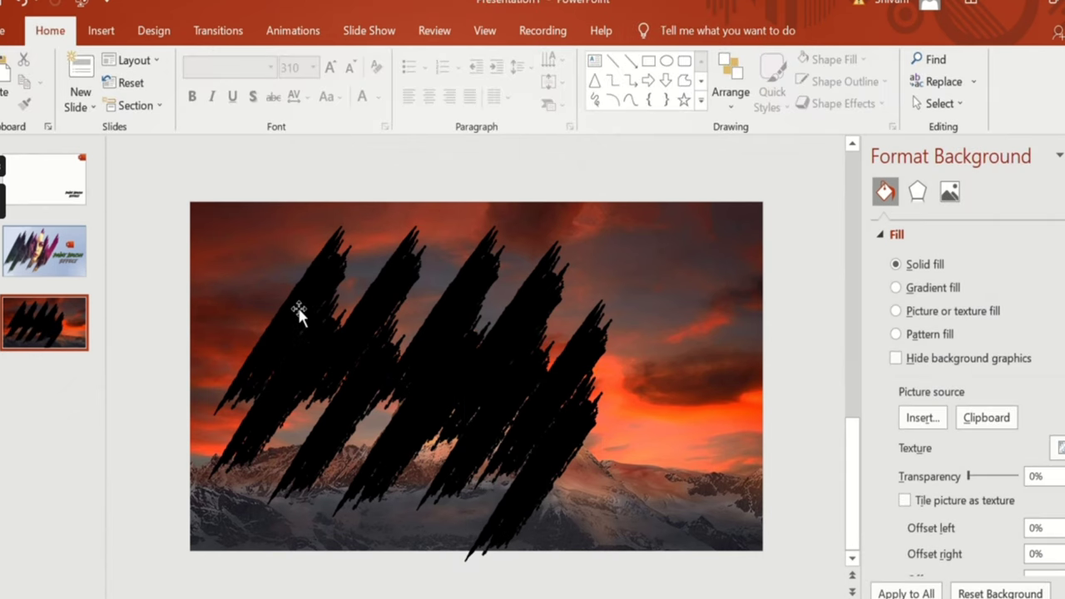
Group all five brush strokes into one object.
left_click(299, 315)
key("ctrl+a")
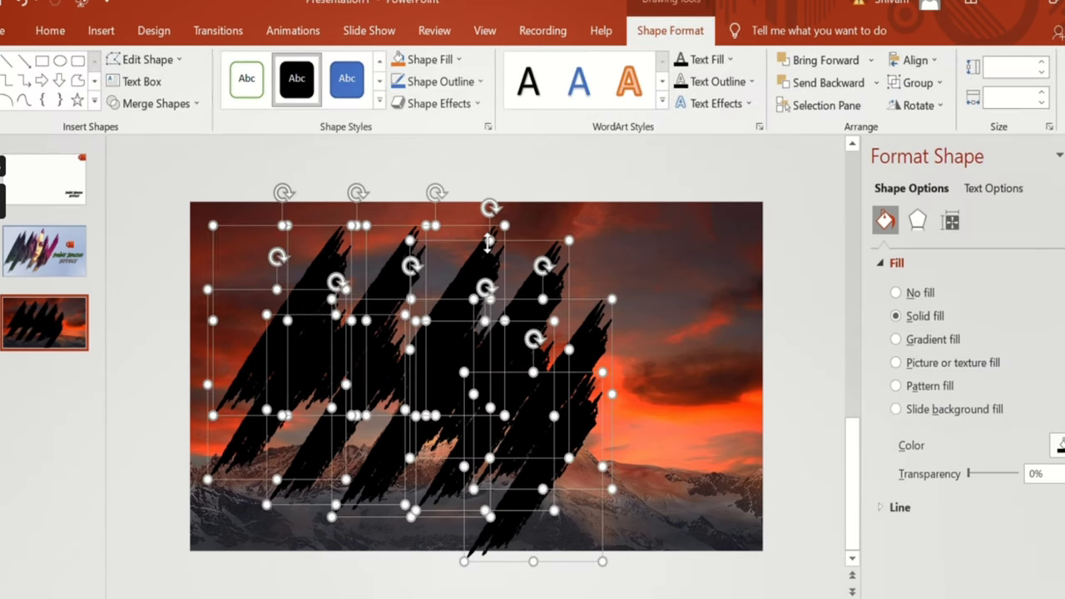
key("ctrl+g")
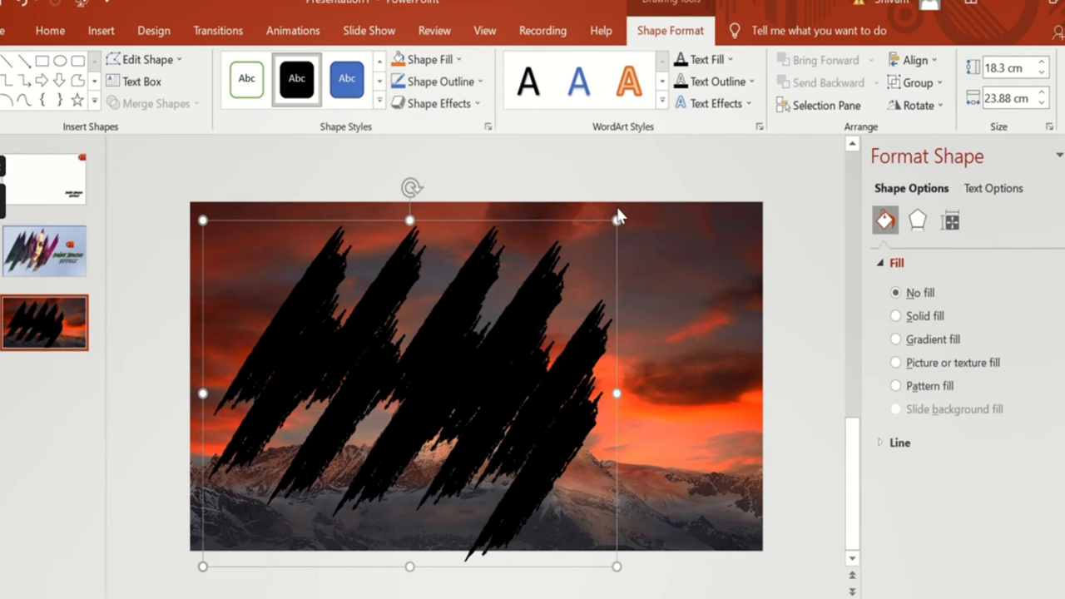
left_click(547, 160)
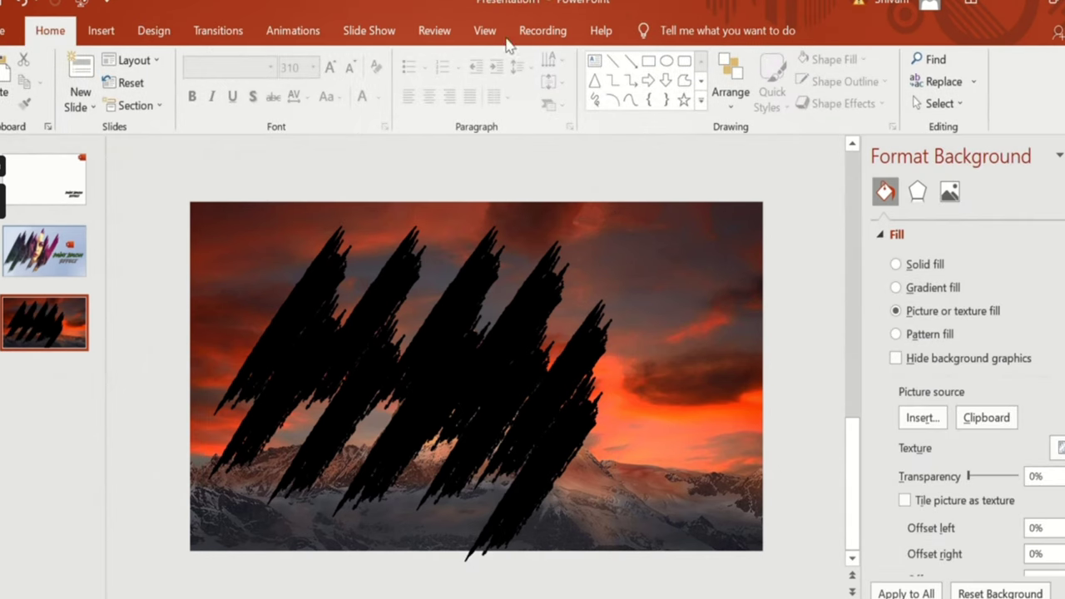
Draw a slide-sized rectangle, send it behind the brush strokes, and fill it white.
left_click(649, 61)
mouse_move(189, 203)
left_mouse_down()
mouse_move(785, 547)
mouse_move(763, 551)
left_mouse_up()
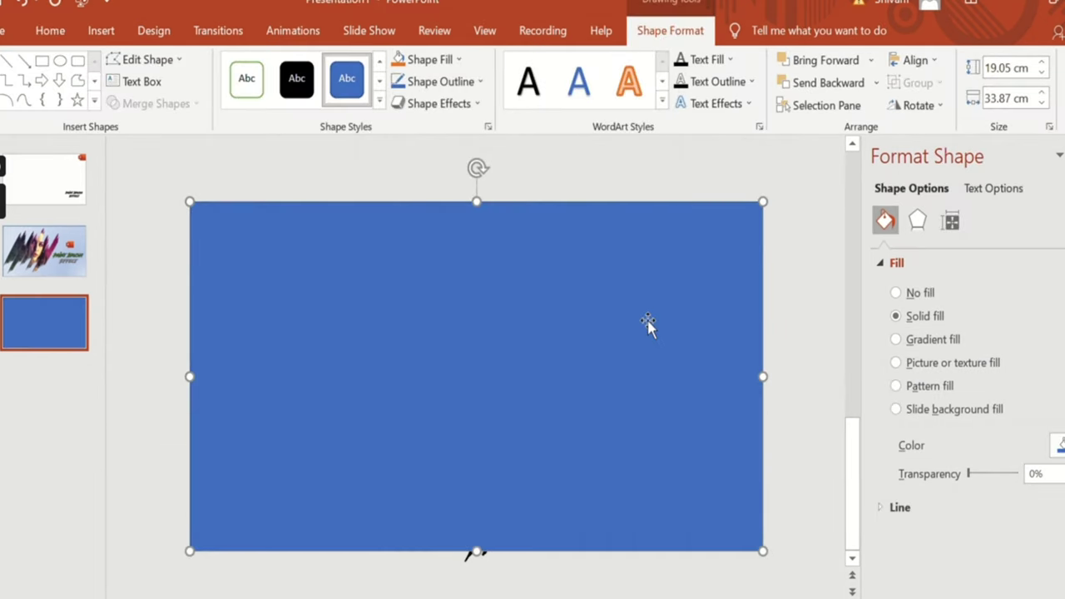
right_click(648, 325)
left_click(698, 431)
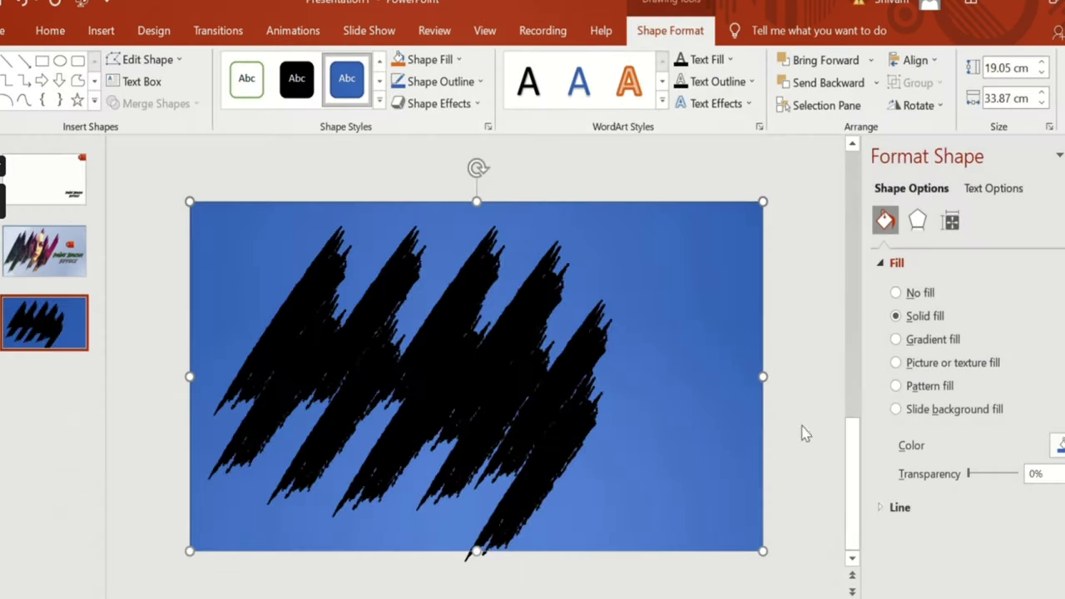
left_click(1059, 446)
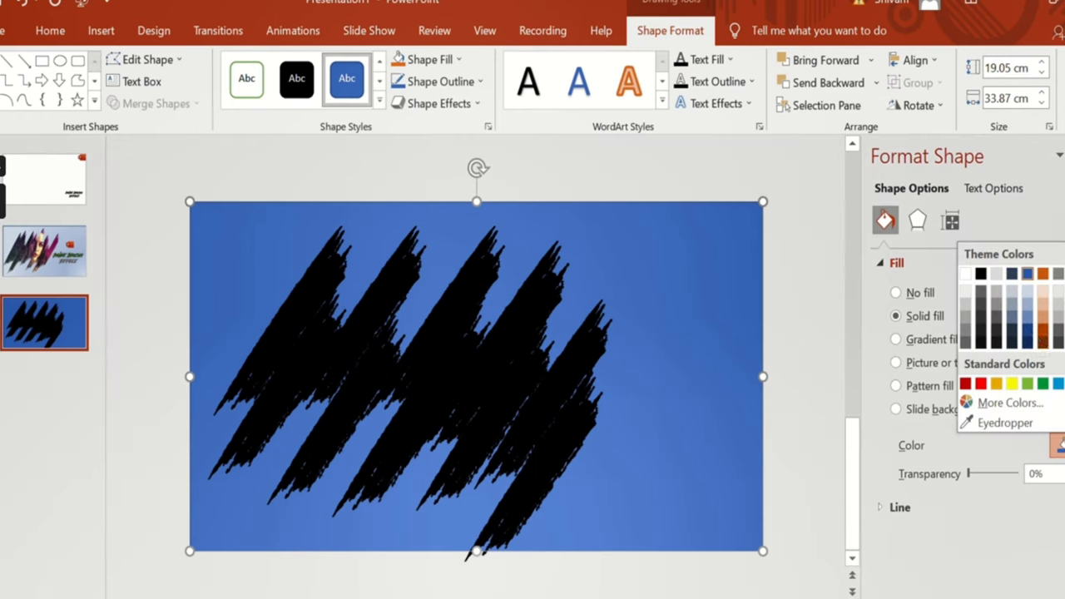
left_click(967, 274)
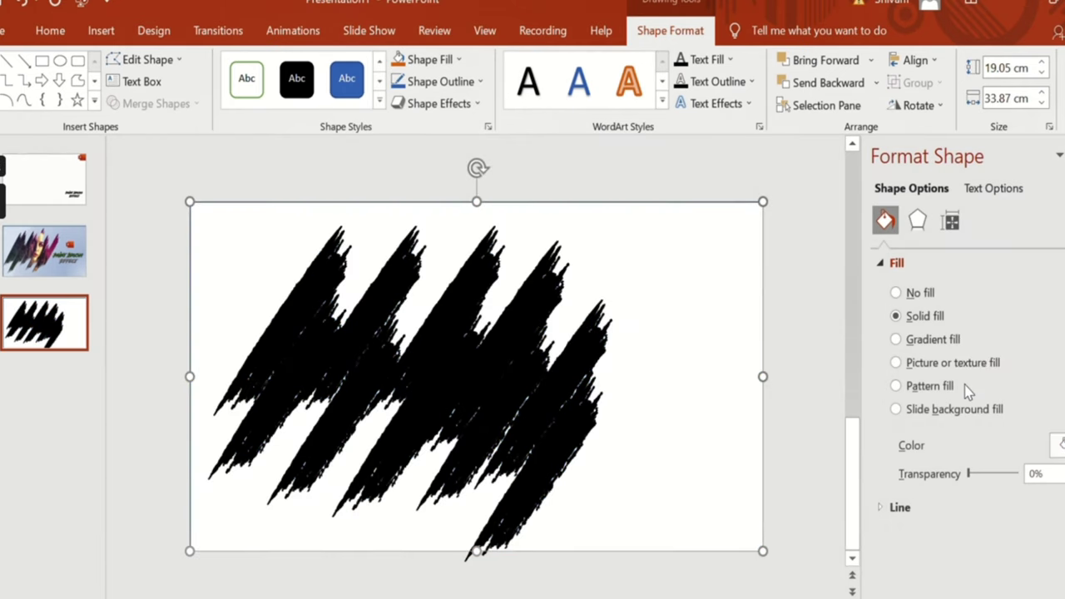
Ungroup the brush image and give the strokes slide background fill to reveal the mountain photo.
left_click(520, 391)
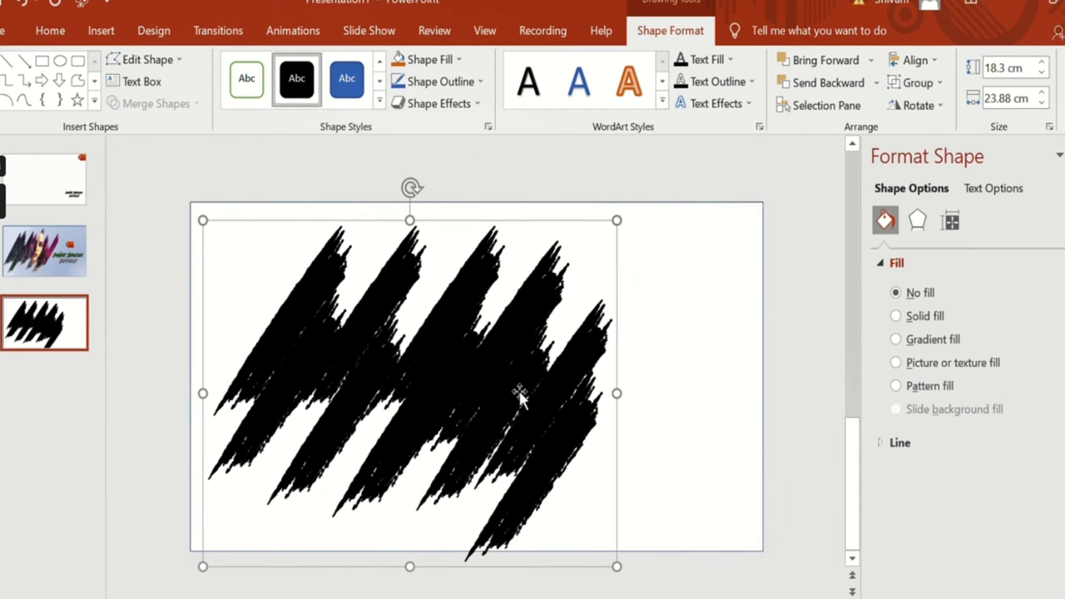
left_click(918, 82)
left_click(919, 158)
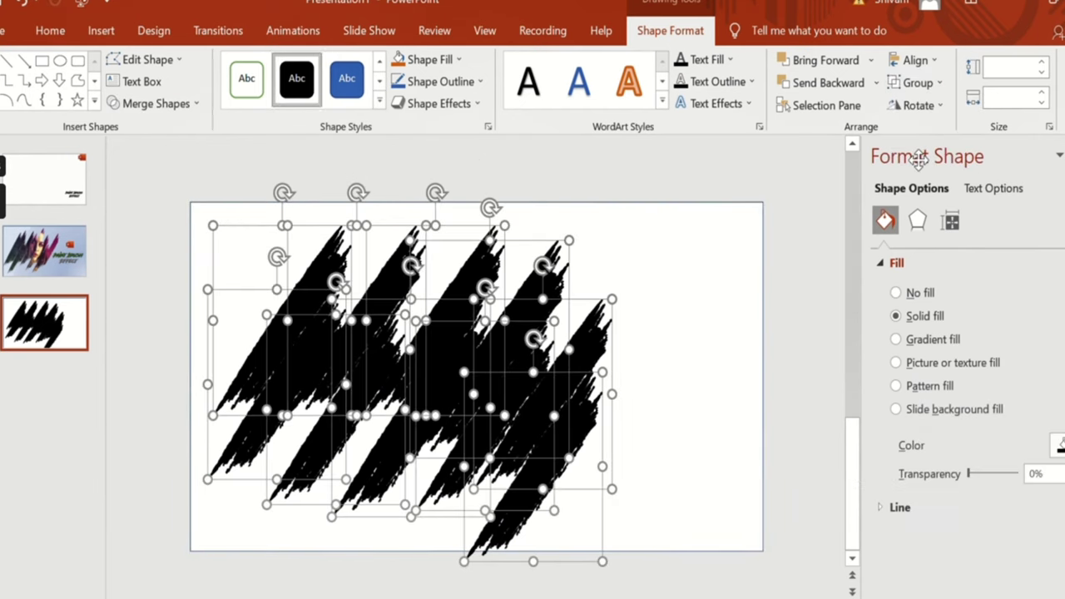
left_click(947, 409)
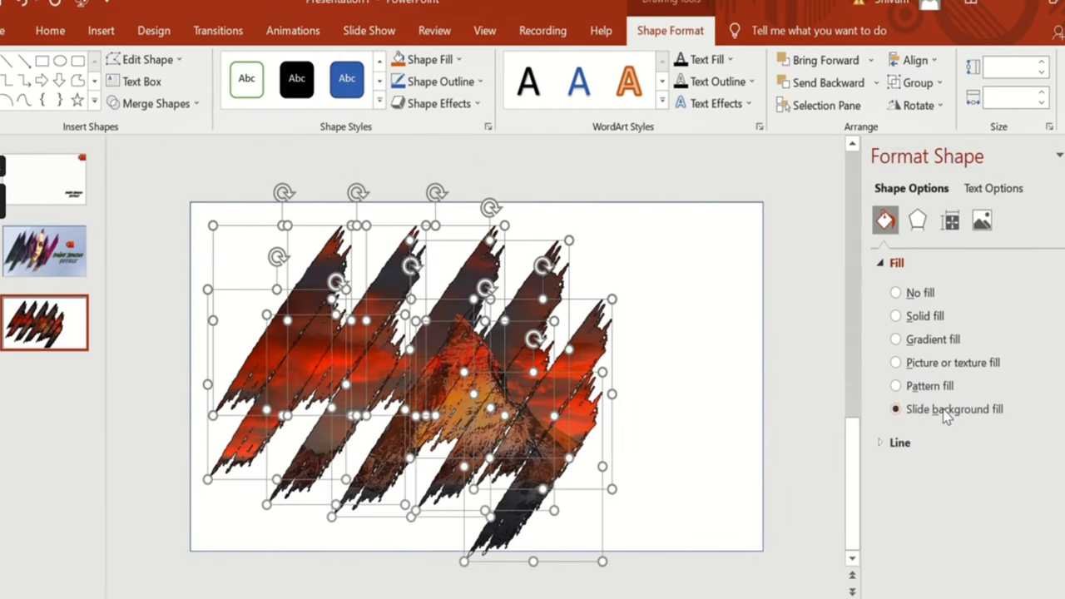
left_click(790, 366)
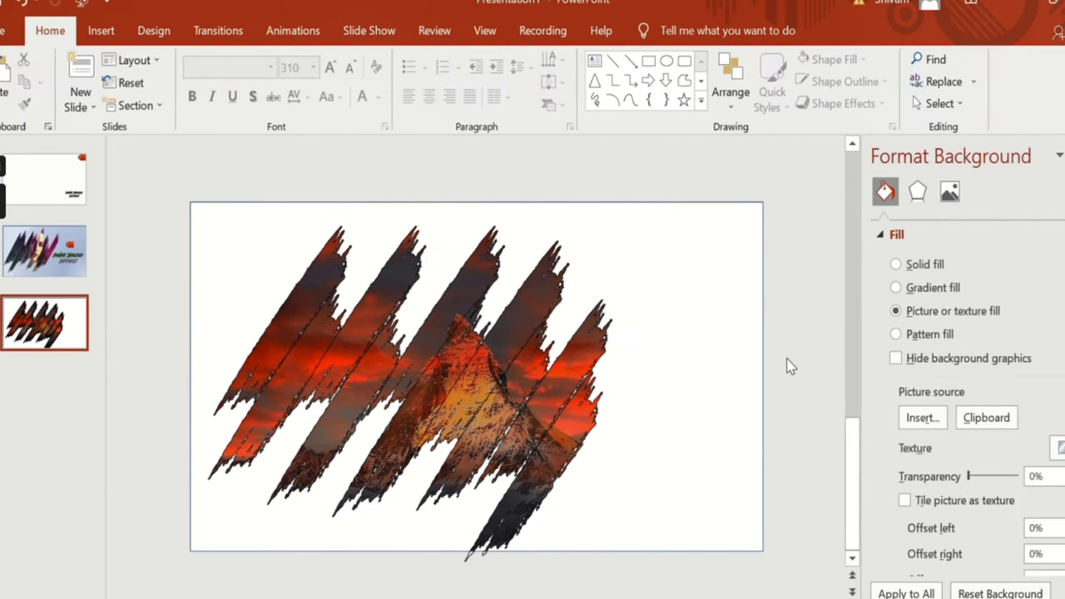
left_click(380, 349)
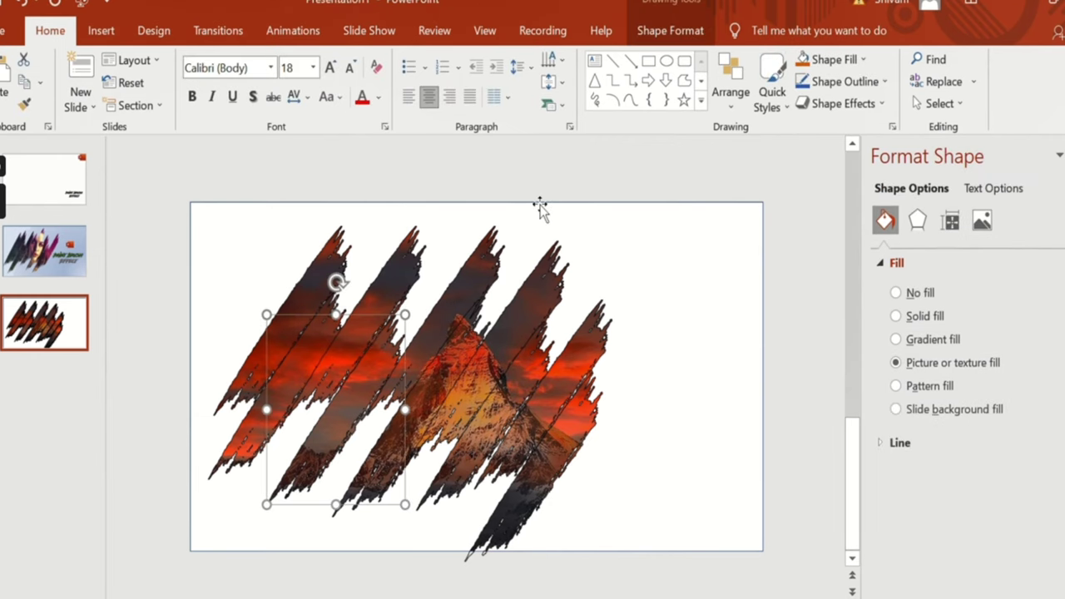
Set No Outline on all the photo-filled brush strokes.
left_click(676, 35)
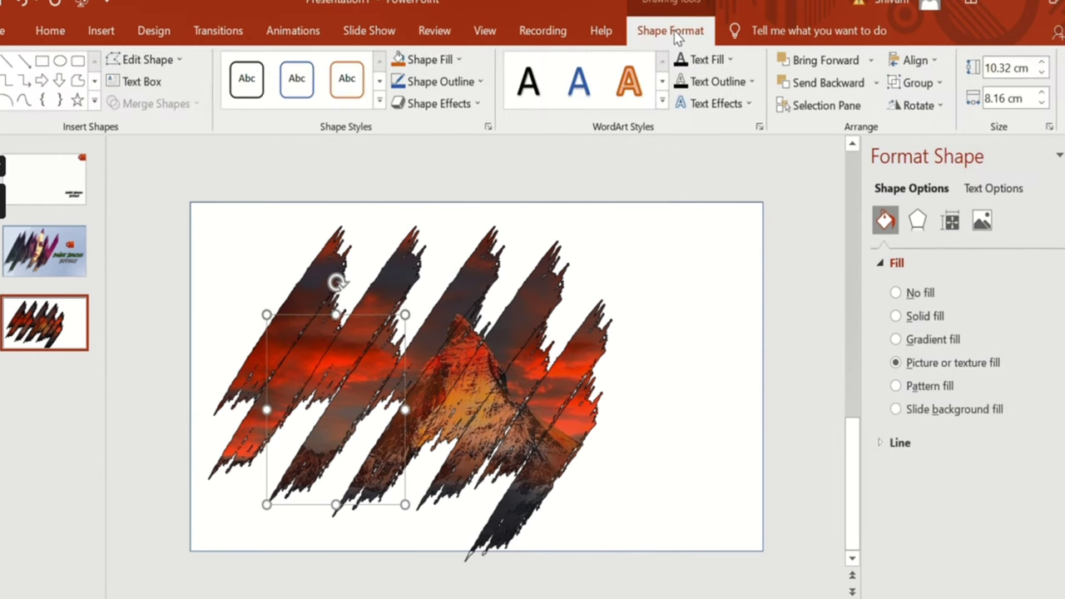
left_click(441, 81)
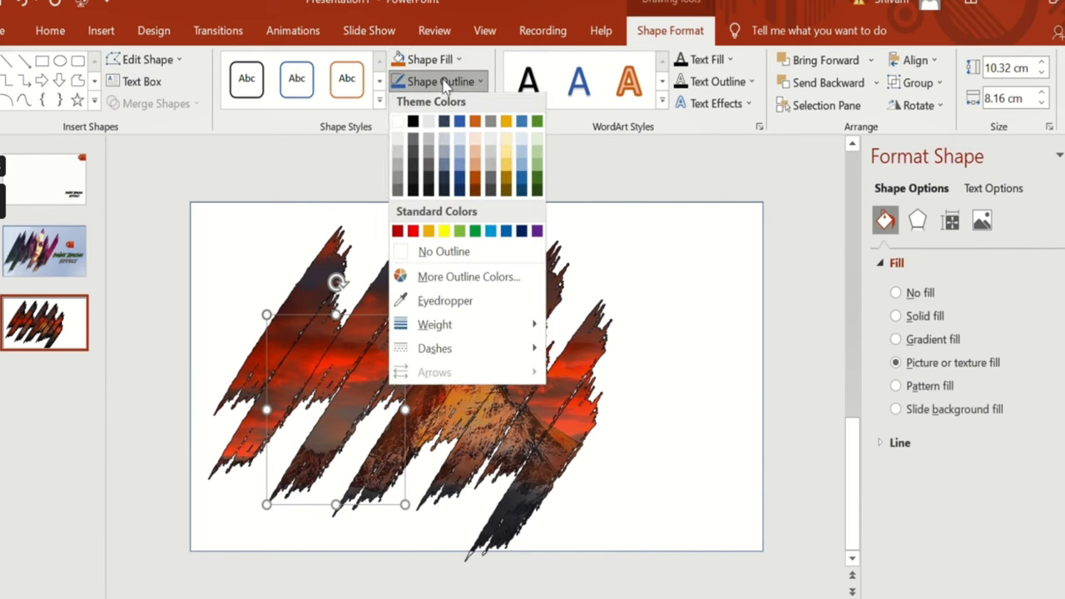
left_click(442, 255)
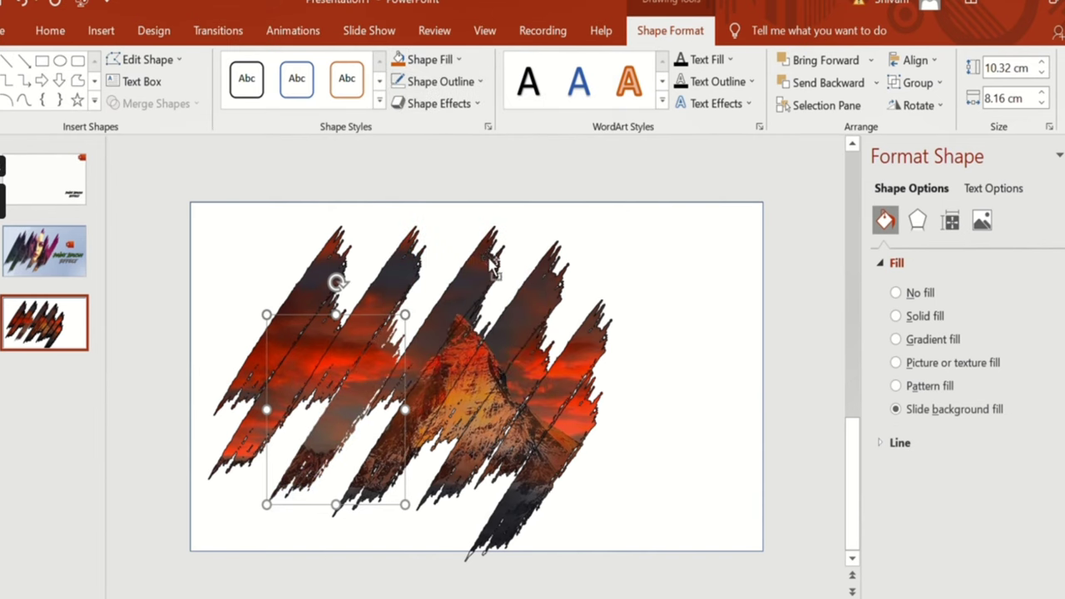
key("ctrl+a")
left_click(441, 80)
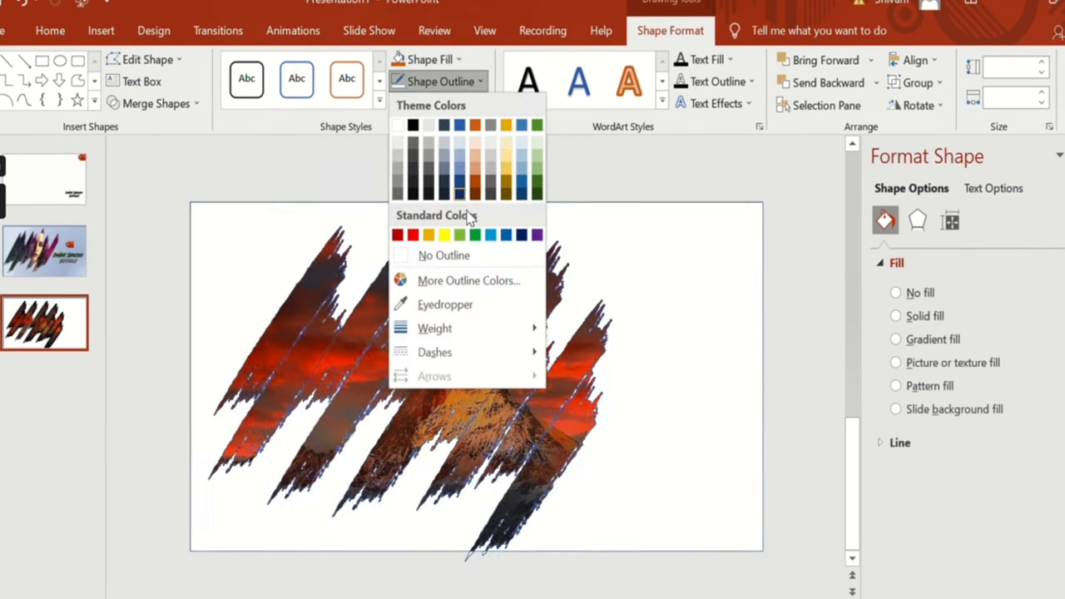
left_click(467, 258)
left_click(799, 333)
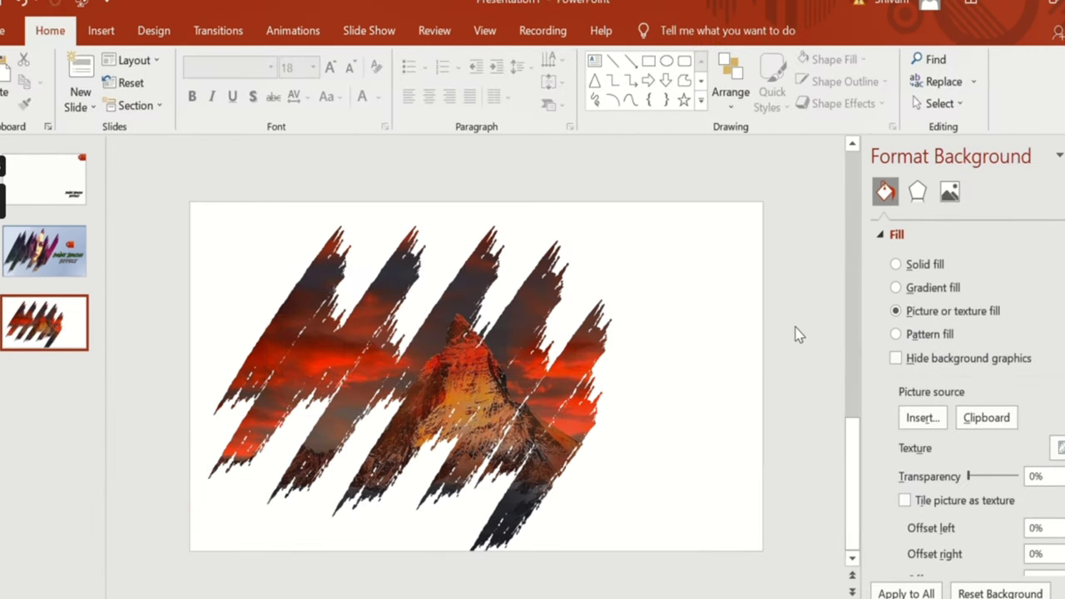
Select every shape on the slide and group them into one object.
left_click(536, 388)
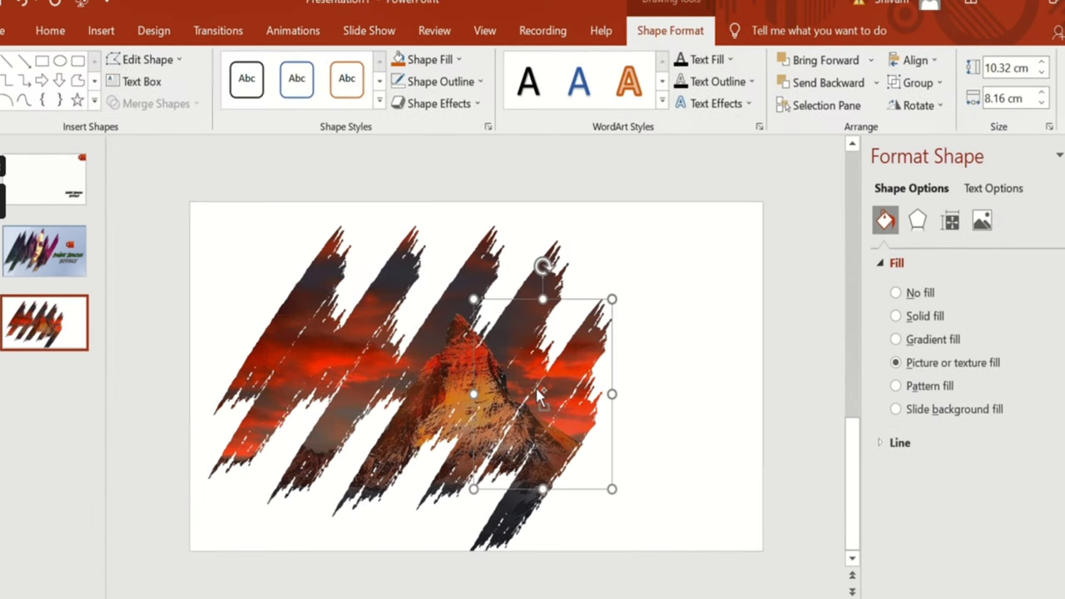
key("ctrl+a")
key("Down")
key("Right")
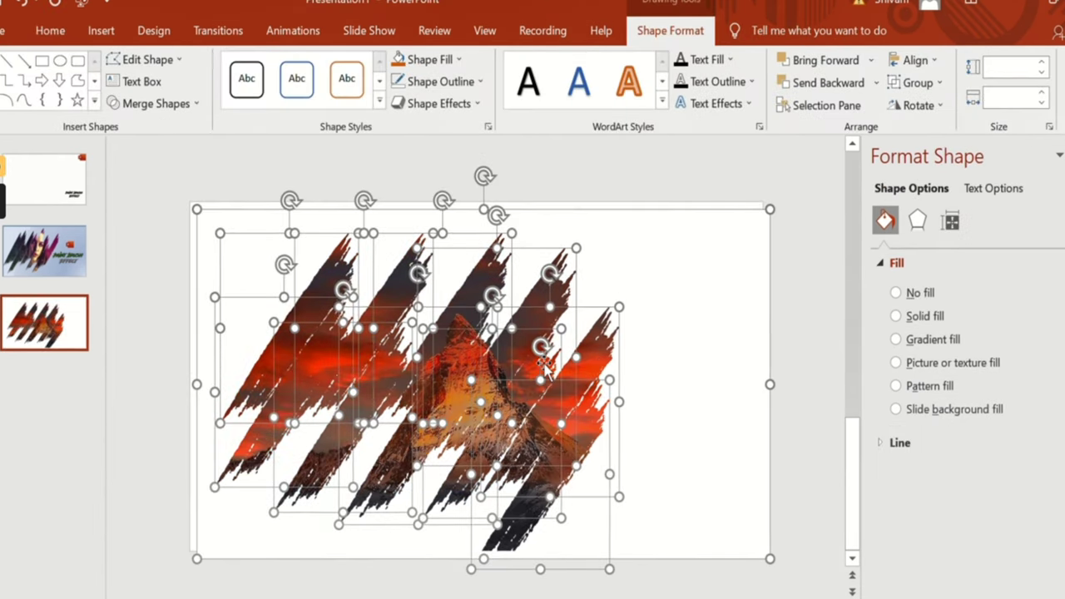
key("ctrl+z")
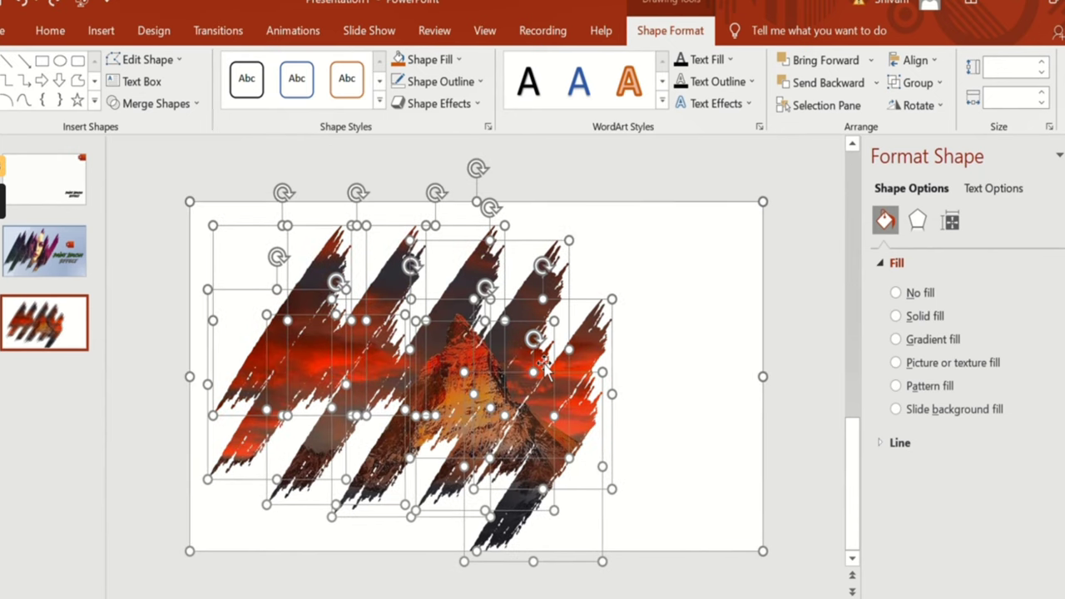
key("ctrl+g")
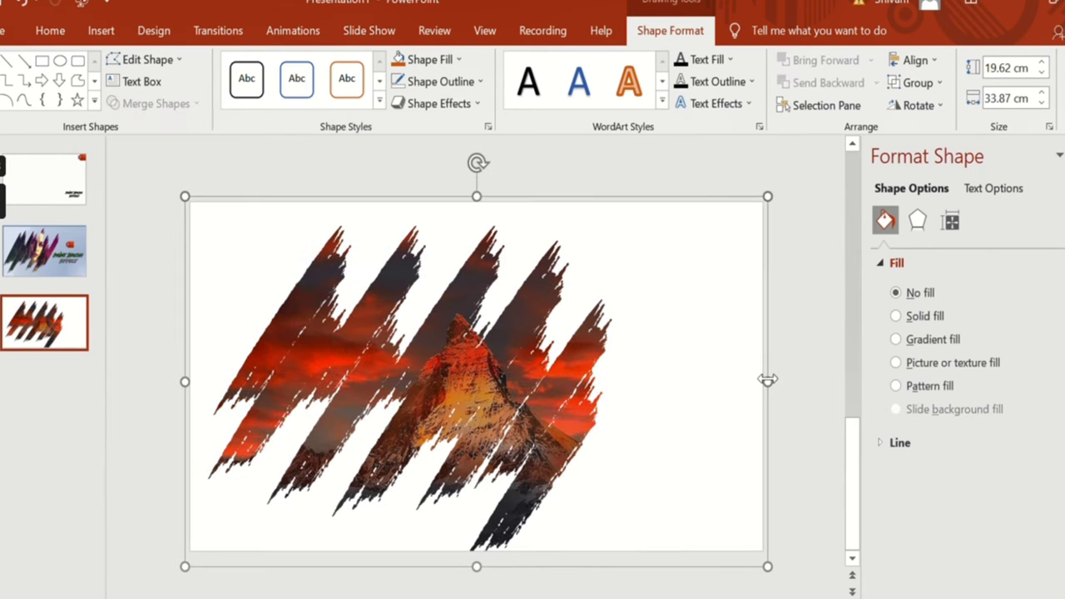
Stretch the grouped strokes and white backdrop to the right, to 36.83 cm wide.
mouse_move(767, 380)
left_mouse_down()
mouse_move(796, 383)
mouse_move(817, 408)
left_mouse_up()
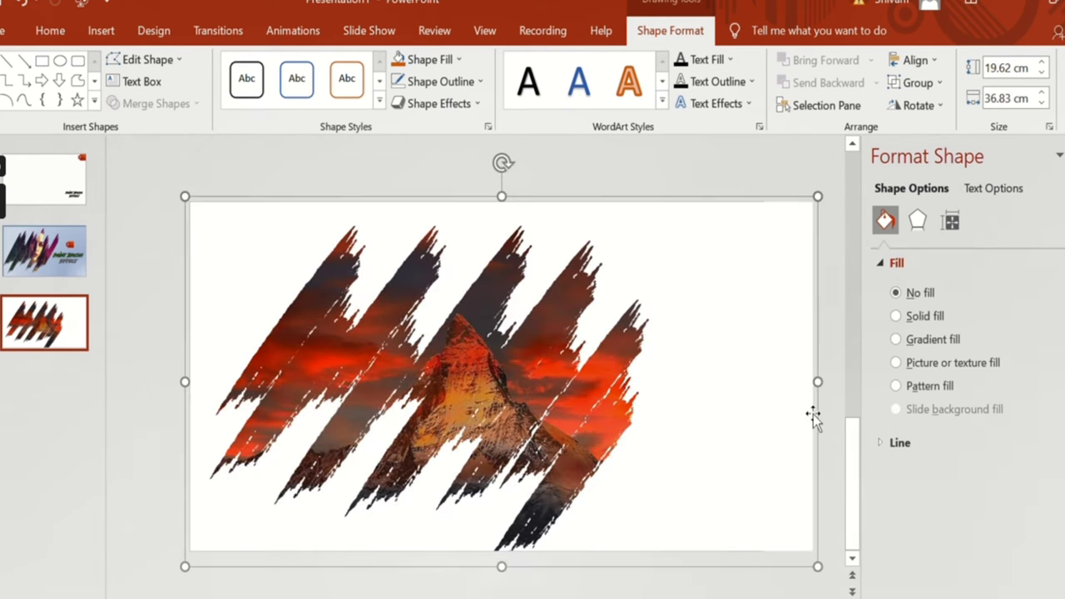
left_click(502, 194)
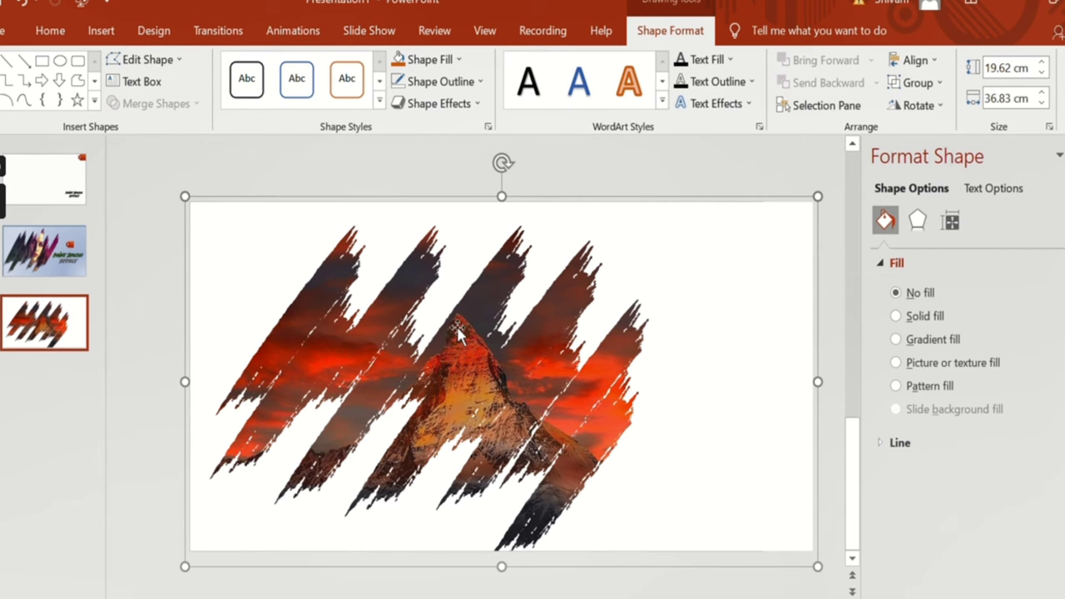
Ungroup the design, shift the middle stroke slightly down-left, and close the Format Shape pane.
left_click(924, 82)
left_click(934, 151)
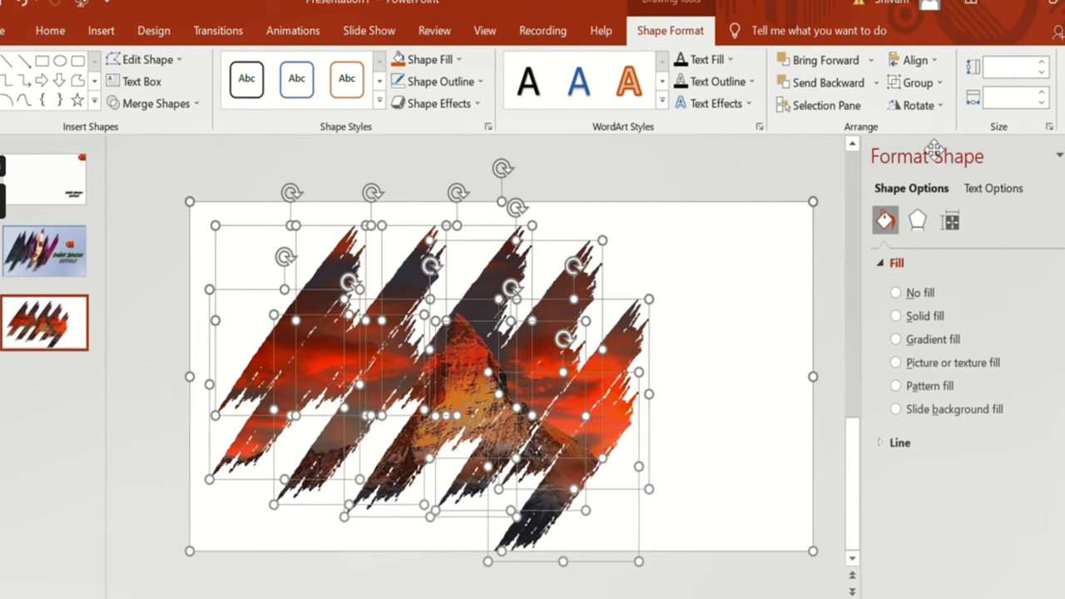
left_click(707, 185)
mouse_move(483, 291)
left_mouse_down()
mouse_move(474, 306)
mouse_move(480, 295)
left_mouse_up()
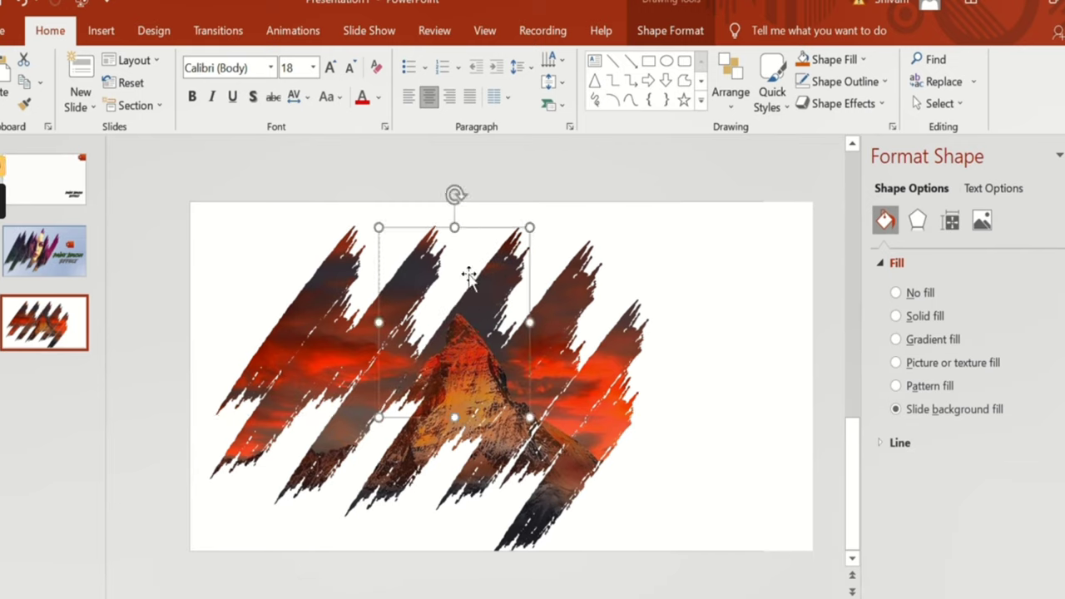
left_click_drag(471, 302, 441, 343)
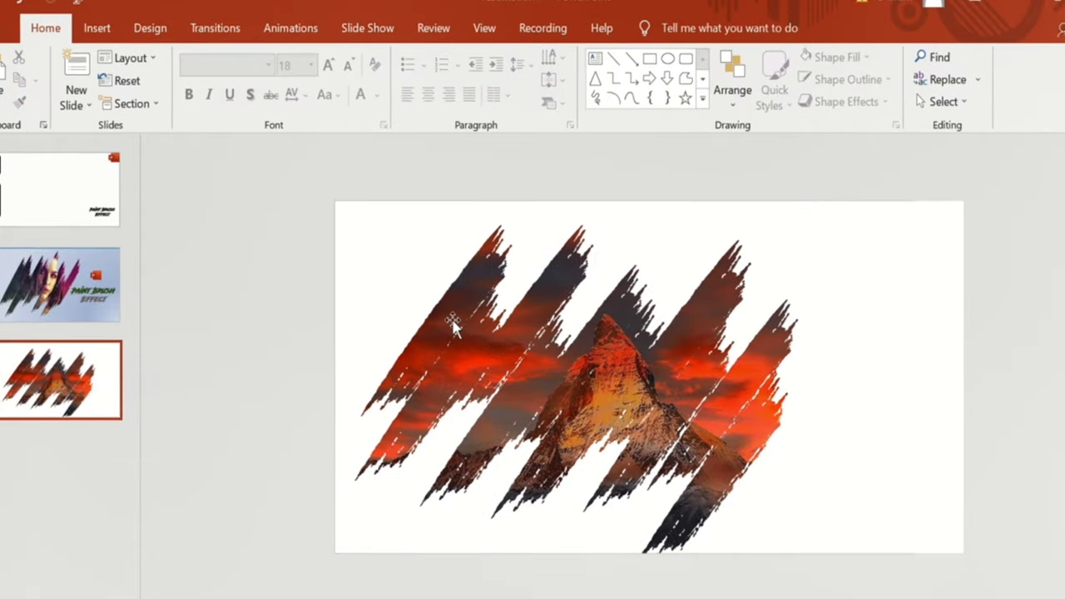
left_click(454, 327)
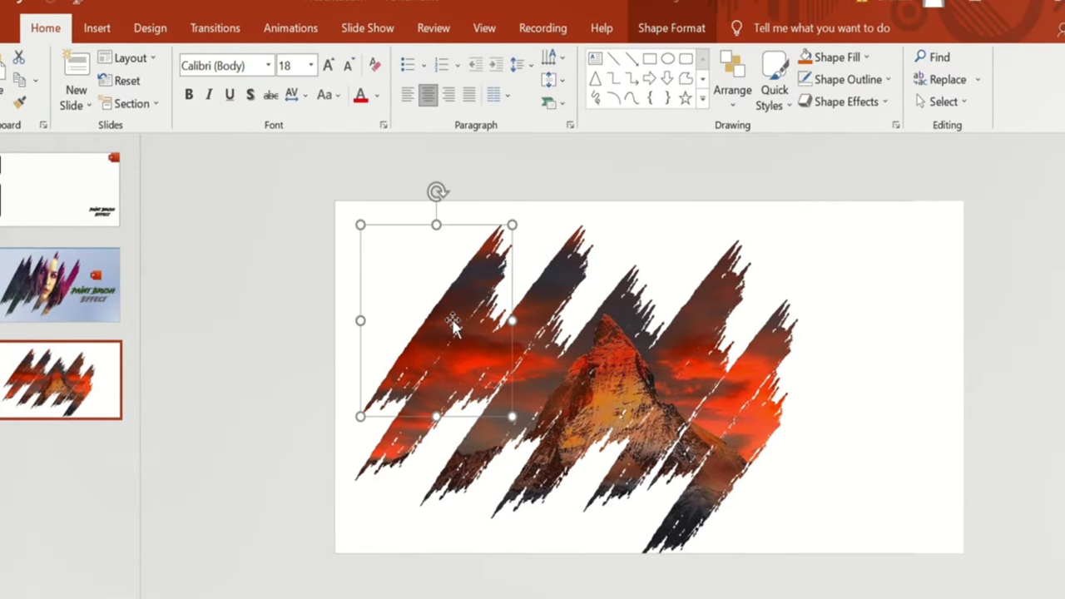
Give the first two brush strokes Wipe entrance animations, changing the second's direction.
left_click(283, 37)
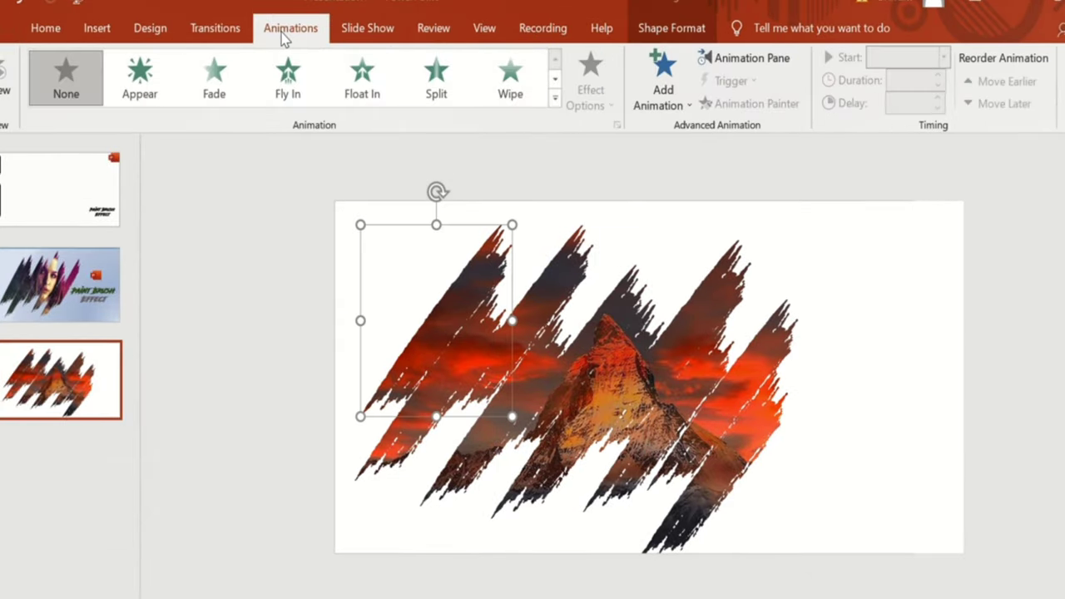
left_click(504, 87)
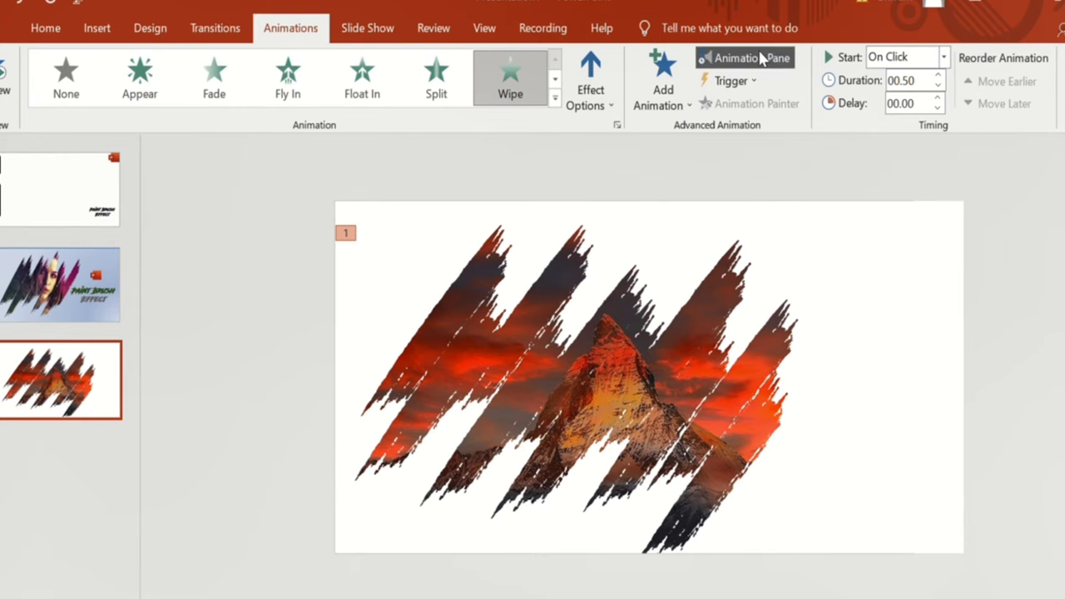
left_click(759, 58)
left_click(360, 356)
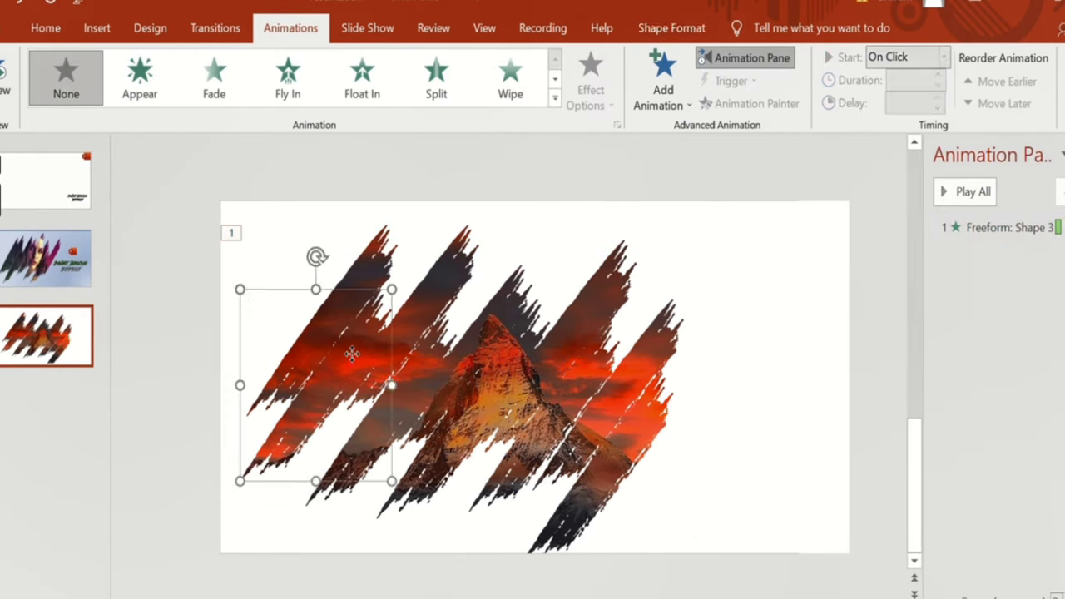
left_click(511, 77)
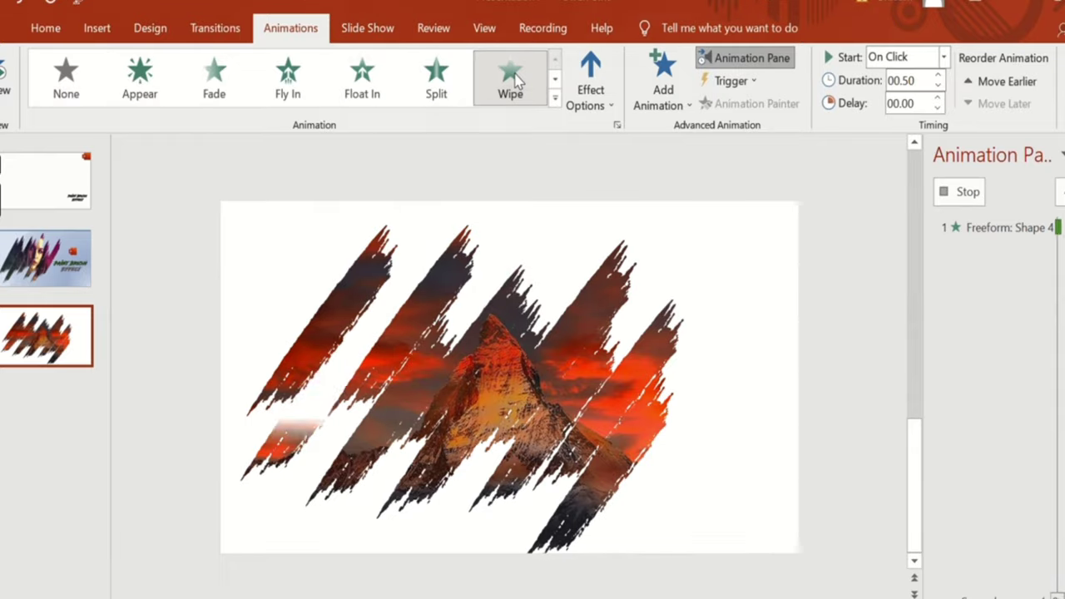
left_click(587, 98)
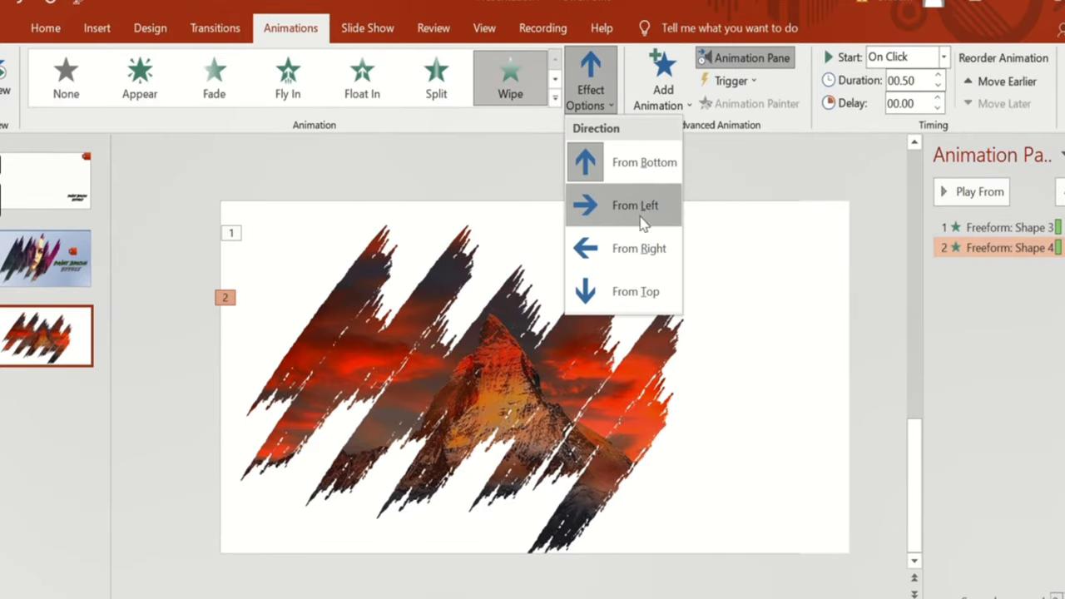
left_click(632, 248)
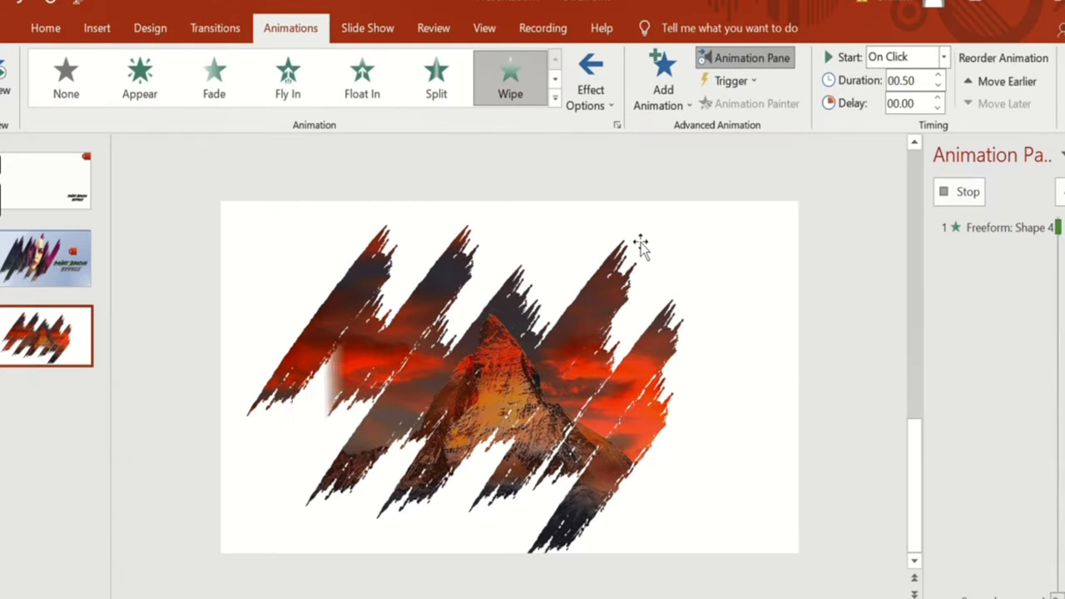
Add Wipe animations to three more strokes, one wiping in from the right.
left_click(446, 284)
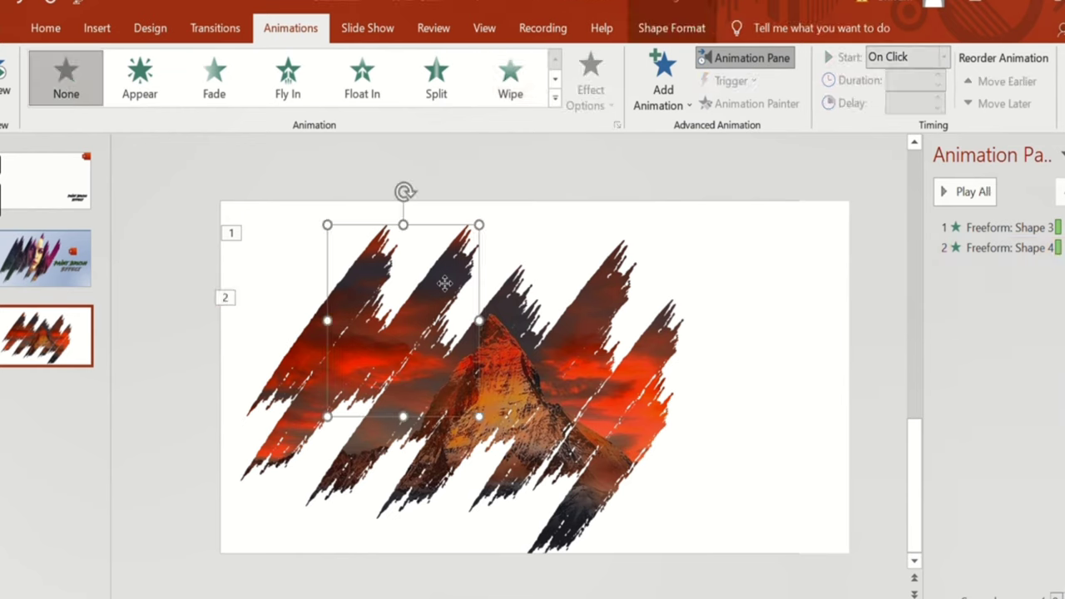
left_click(511, 77)
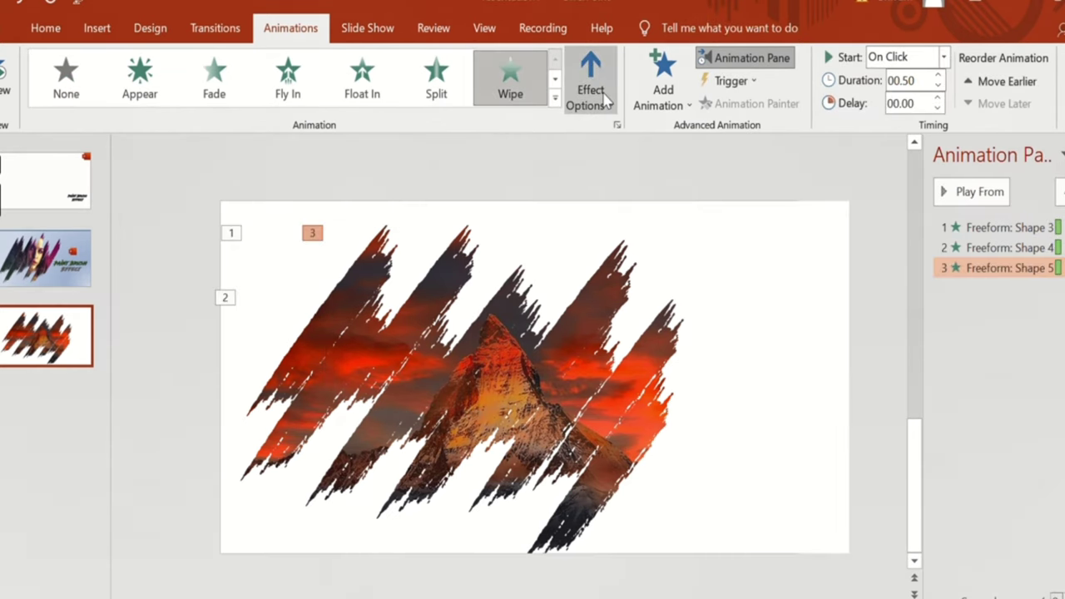
left_click(387, 421)
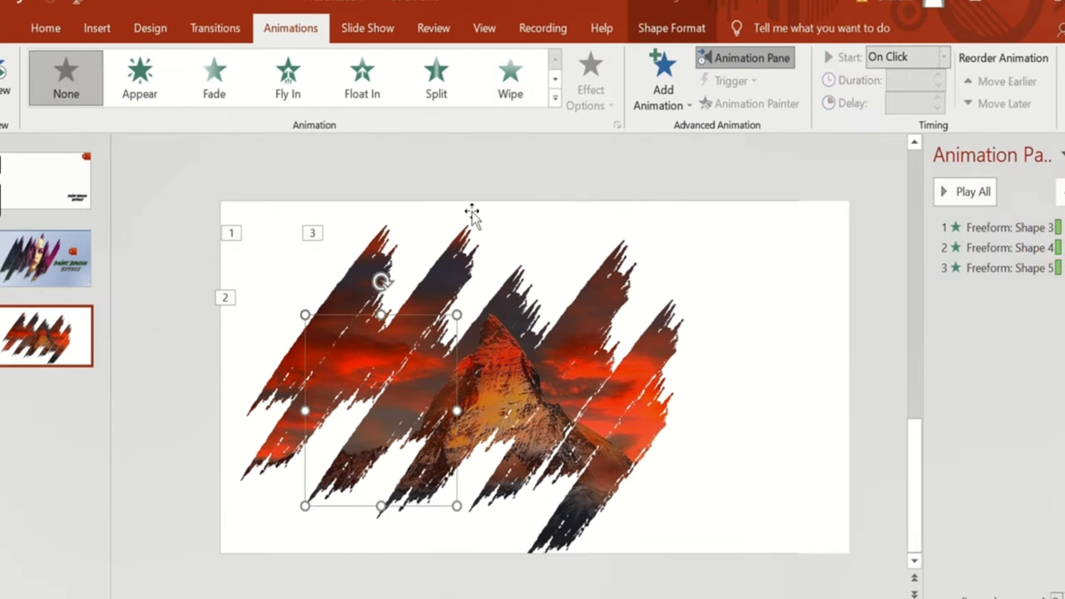
left_click(510, 89)
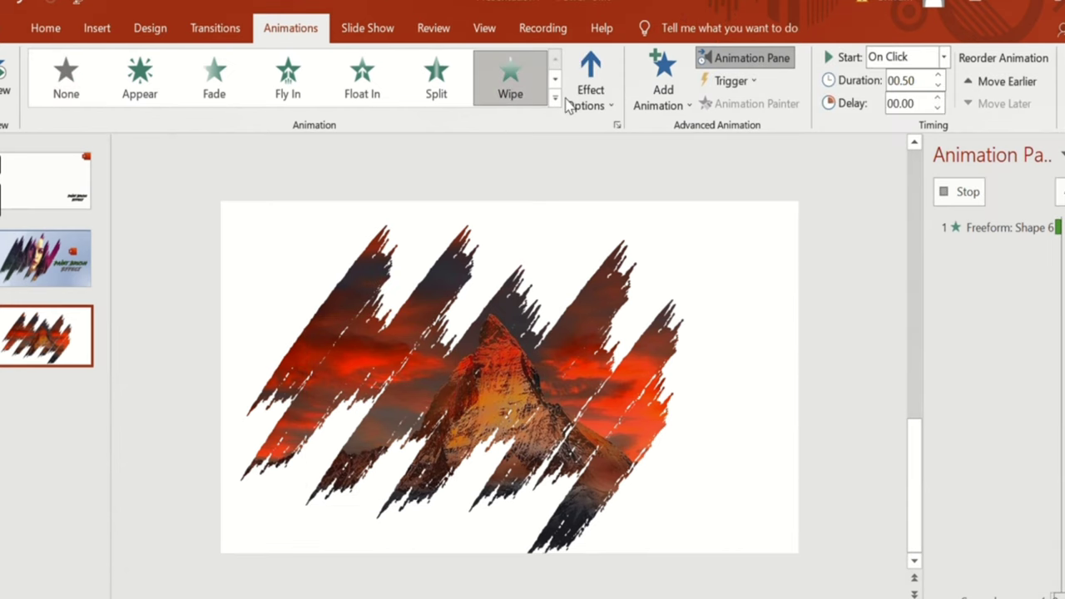
left_click(571, 104)
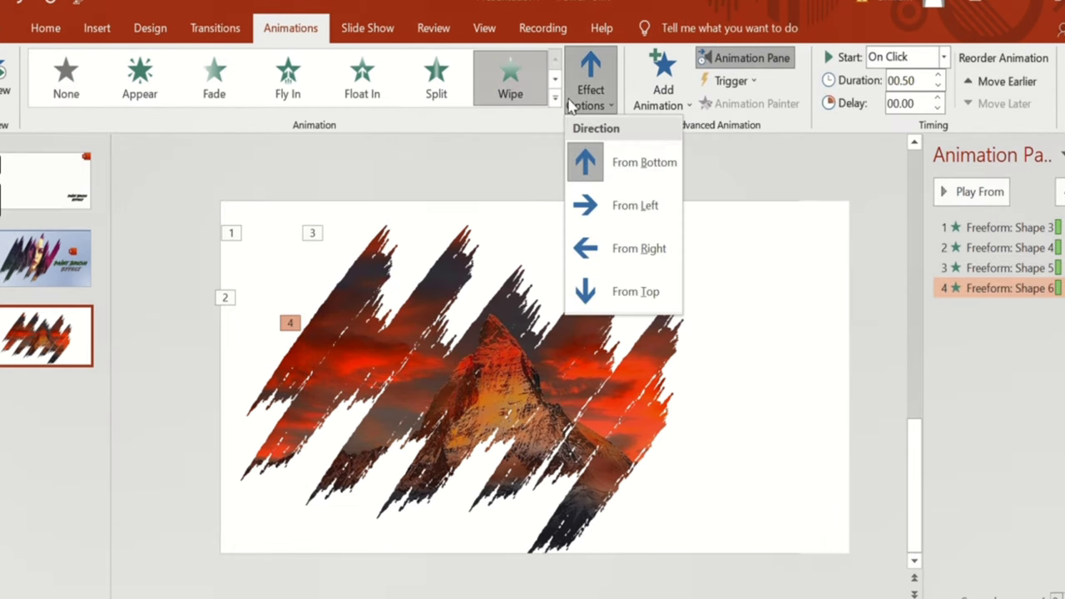
left_click(620, 248)
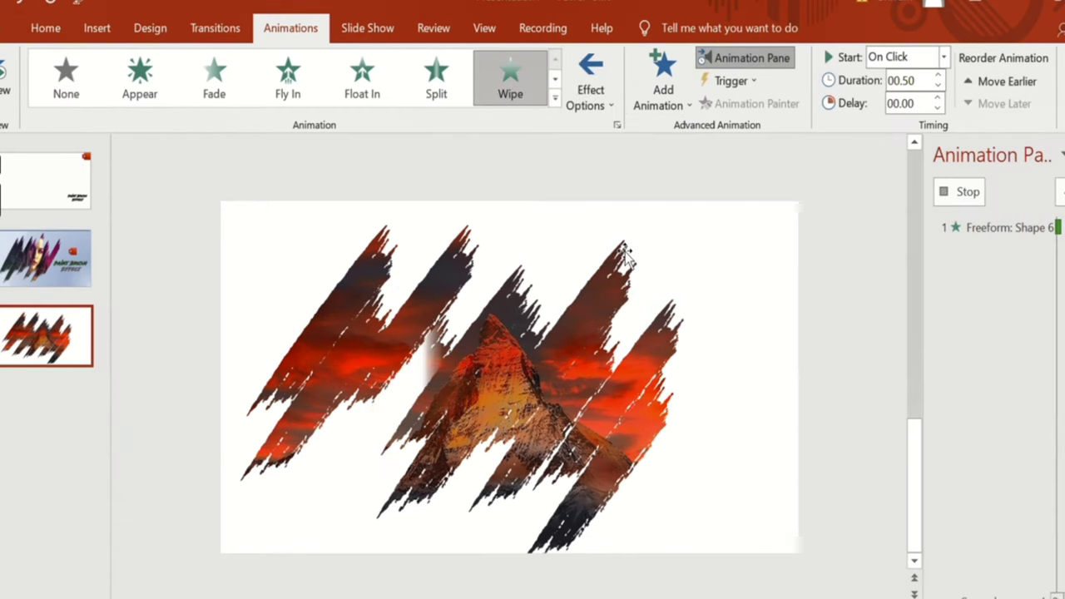
left_click(470, 354)
left_click(510, 75)
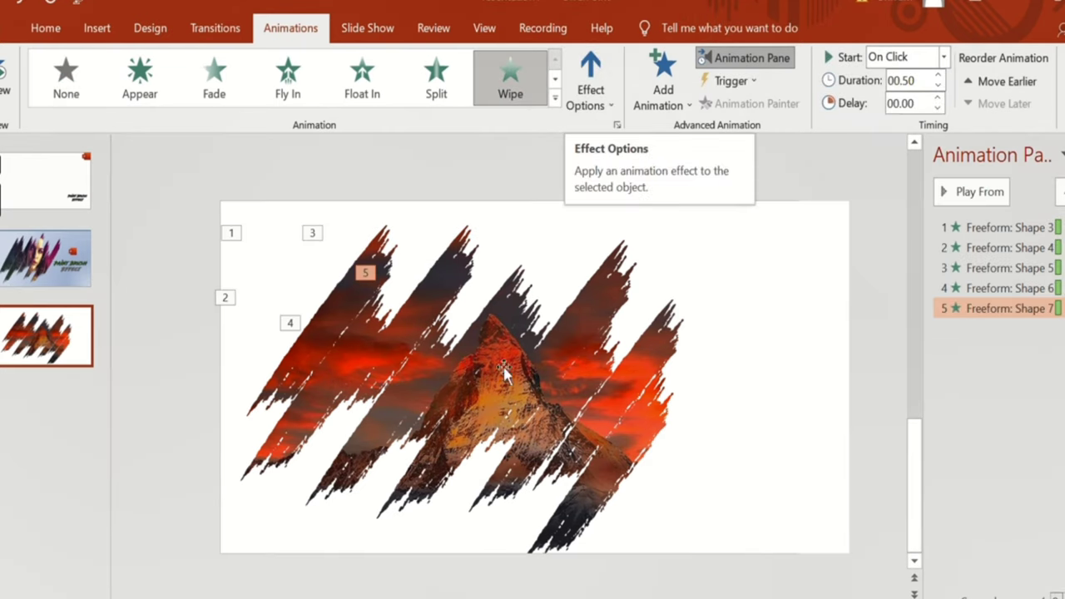
left_click(439, 476)
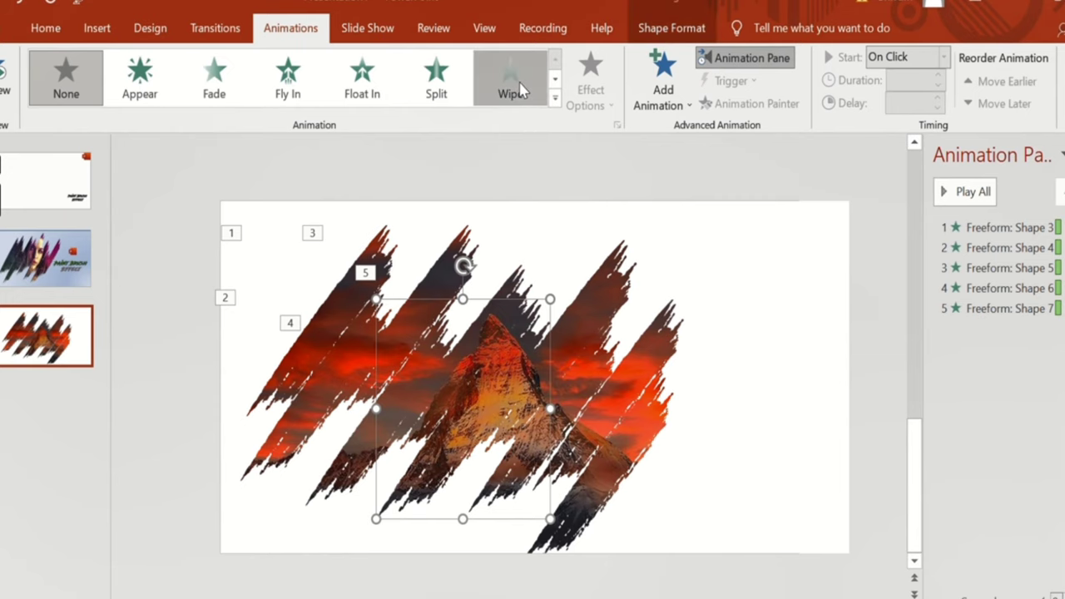
Give two more strokes Wipe From Right and the stroke over the peak a Wipe.
left_click(512, 94)
left_click(575, 99)
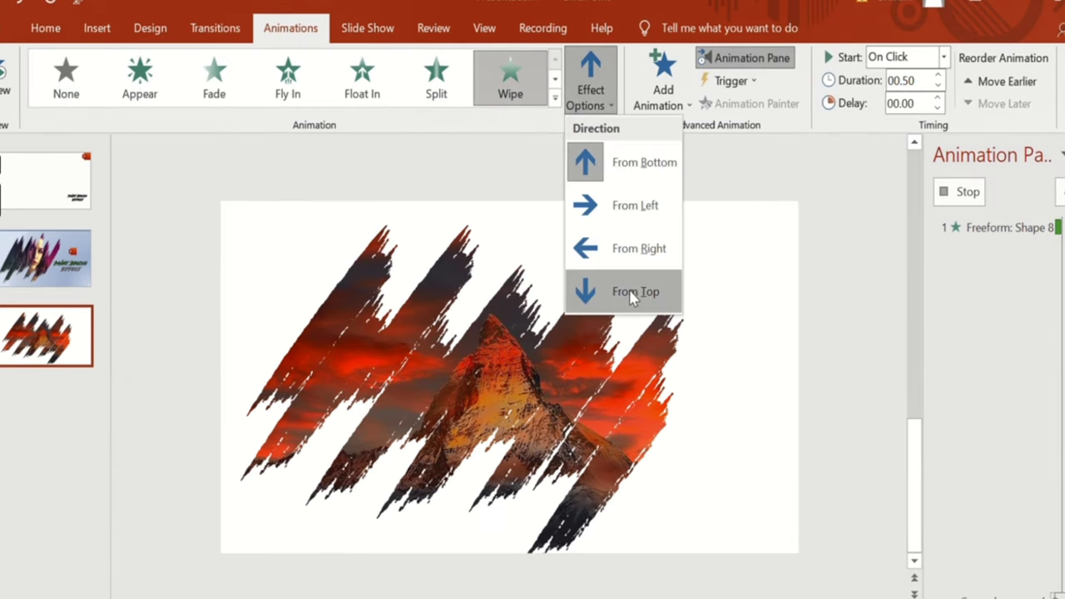
left_click(626, 260)
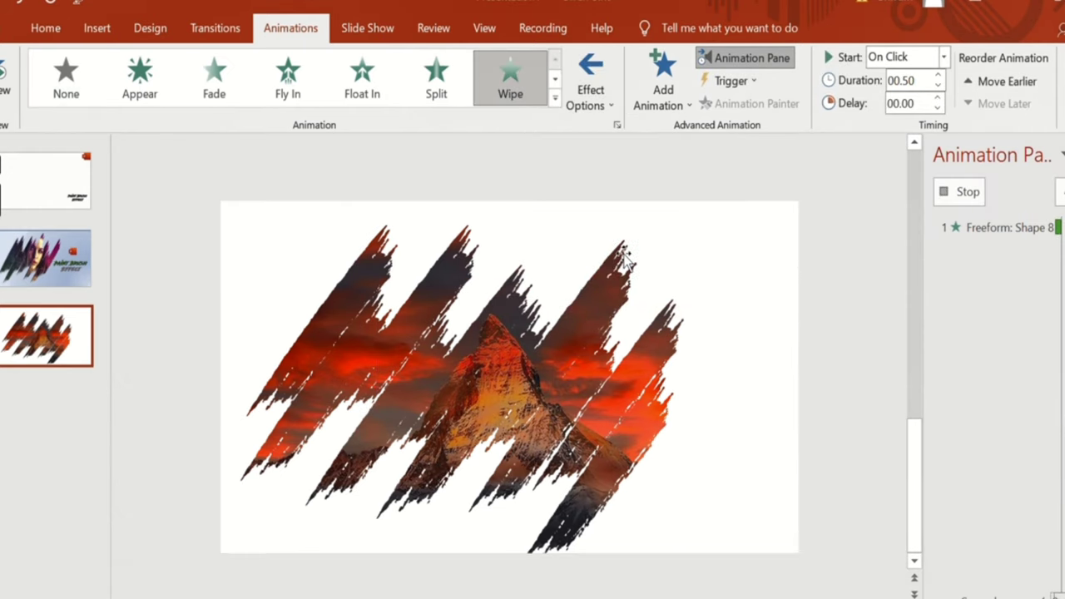
left_click(580, 309)
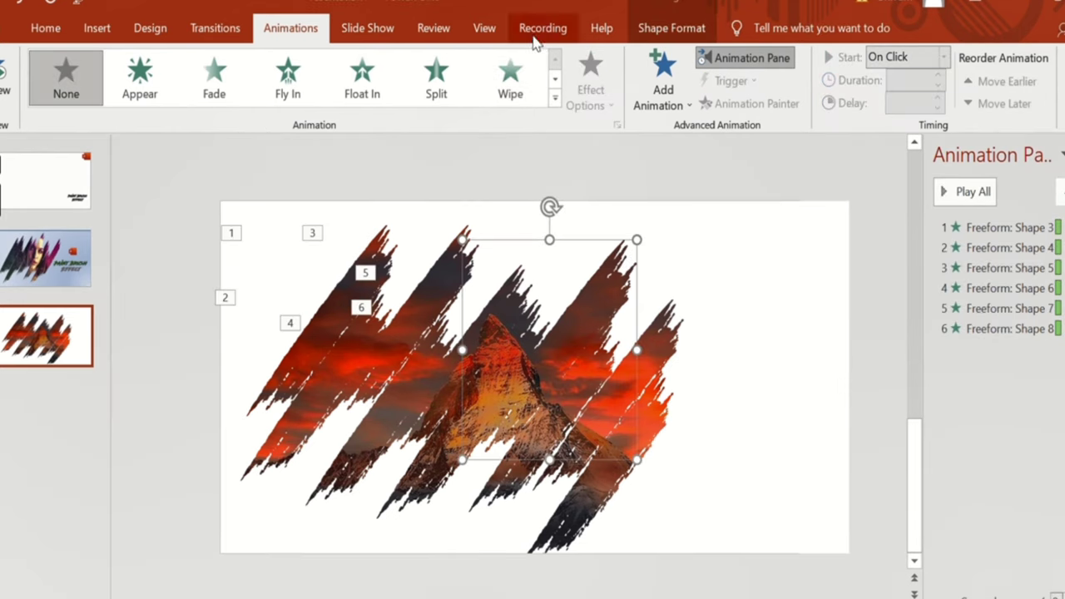
left_click(516, 75)
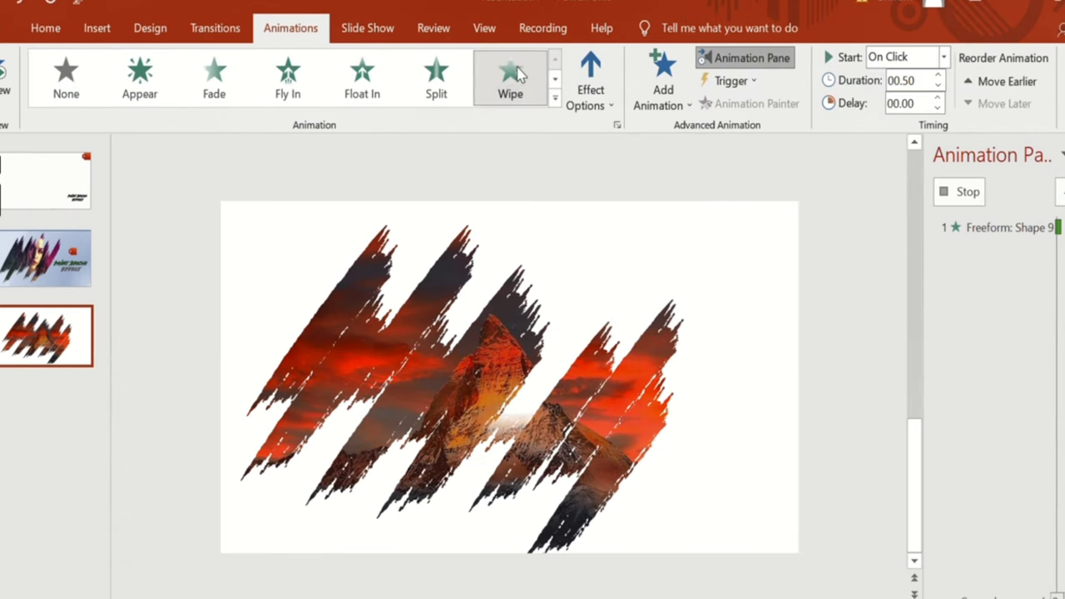
left_click(601, 88)
left_click(641, 249)
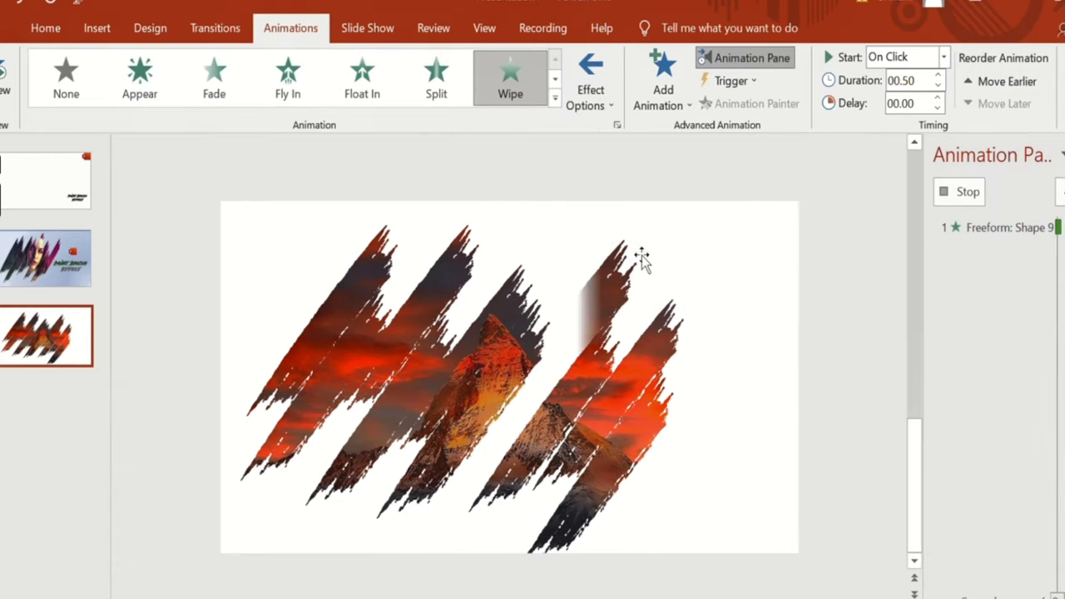
left_click(539, 456)
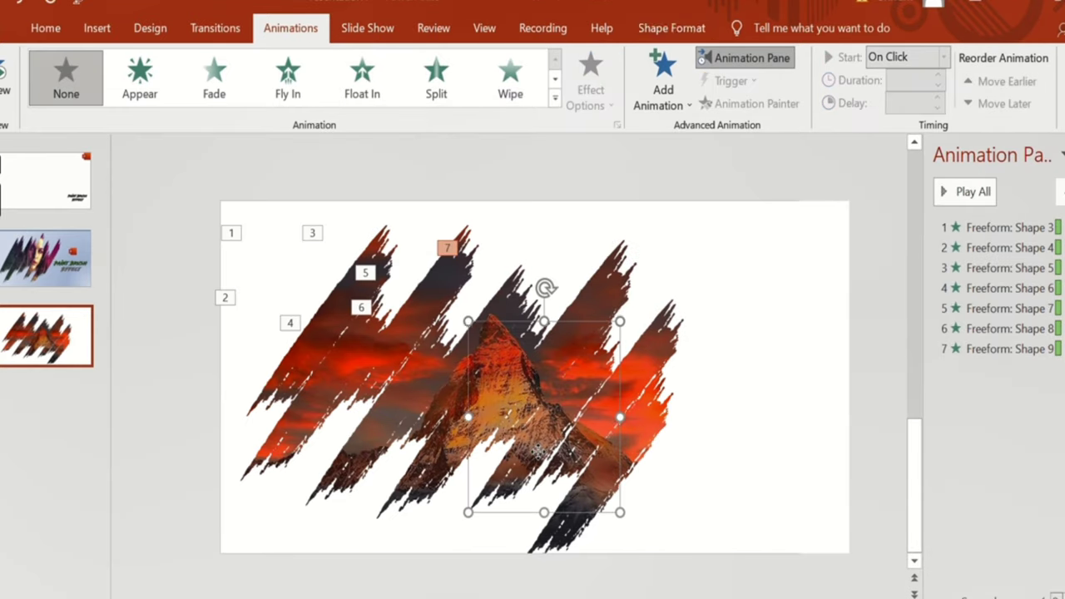
left_click(513, 83)
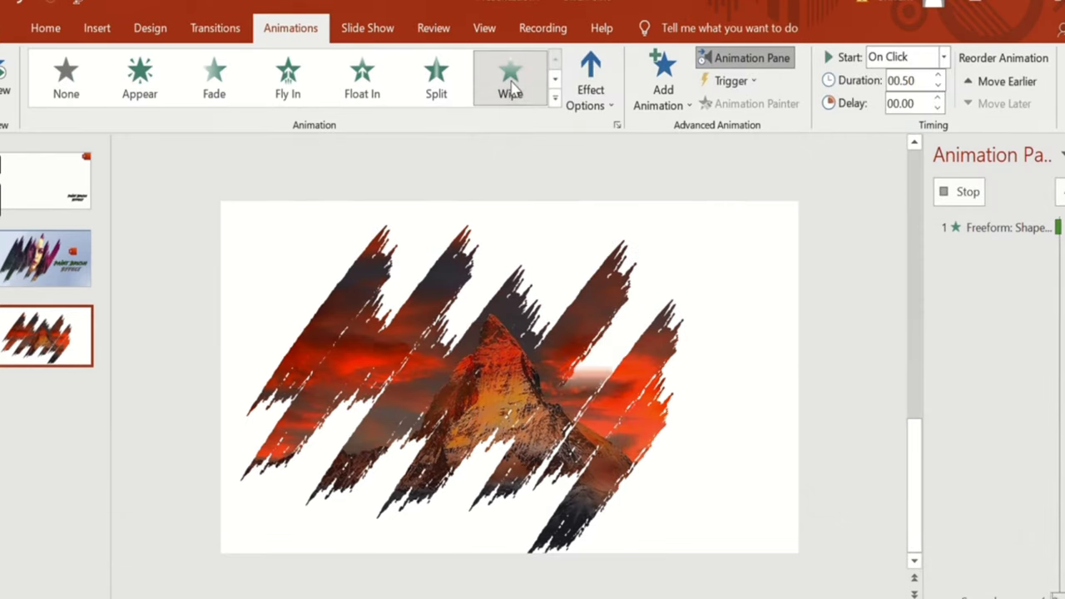
Animate the final two strokes with Wipe From Right, completing ten effects.
left_click(638, 278)
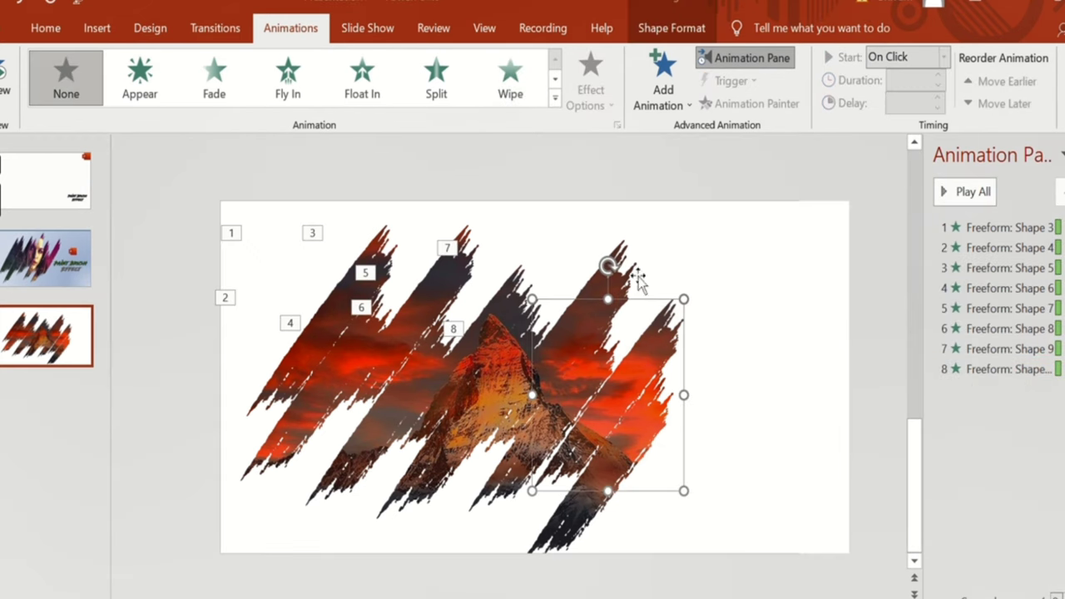
left_click(509, 100)
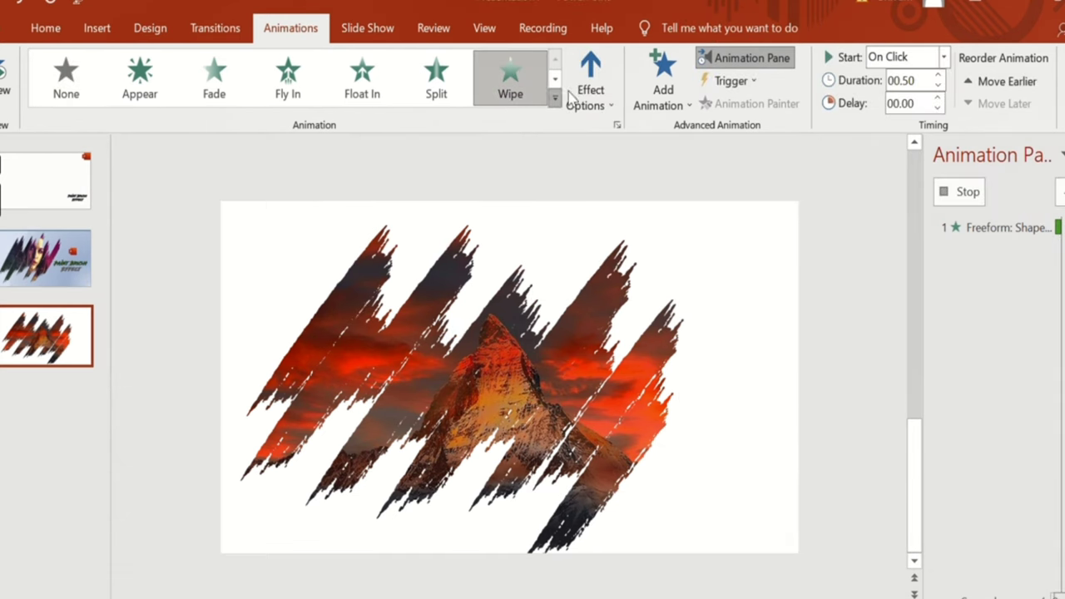
left_click(590, 90)
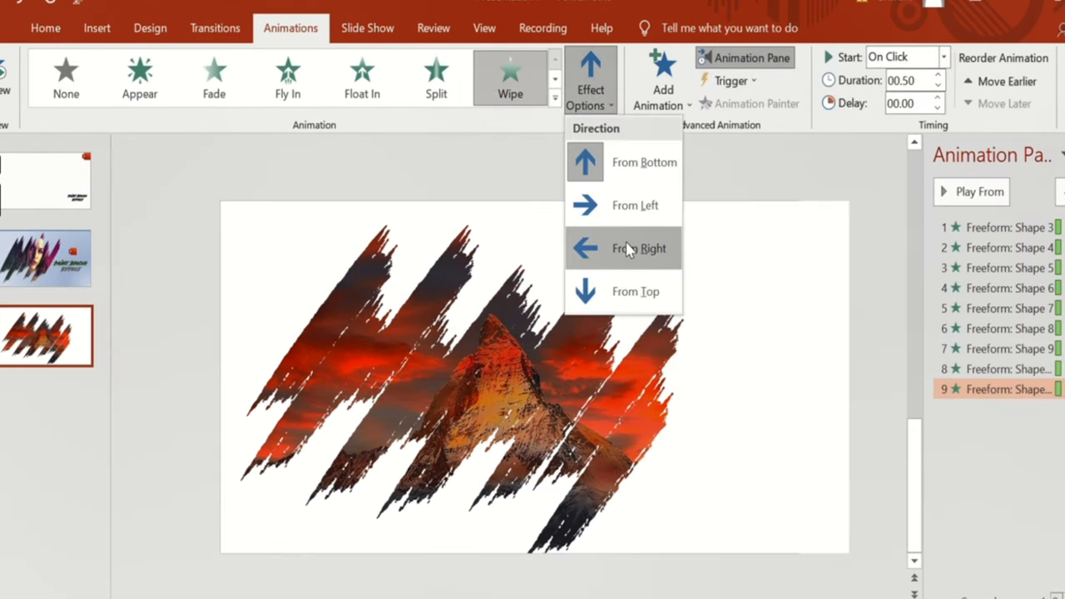
left_click(628, 249)
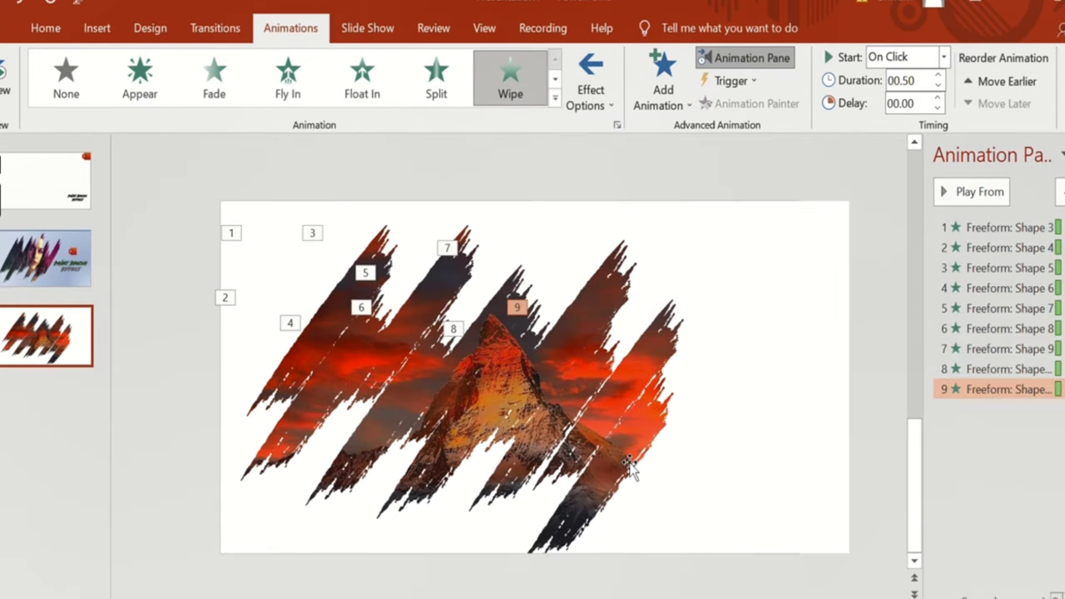
left_click(617, 408)
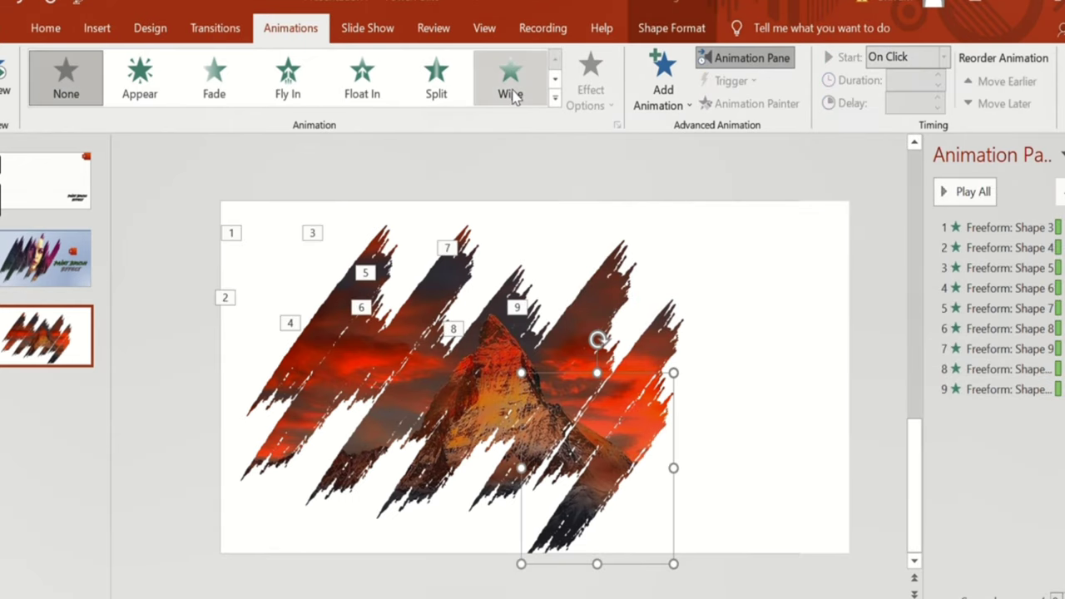
left_click(509, 76)
left_click(585, 98)
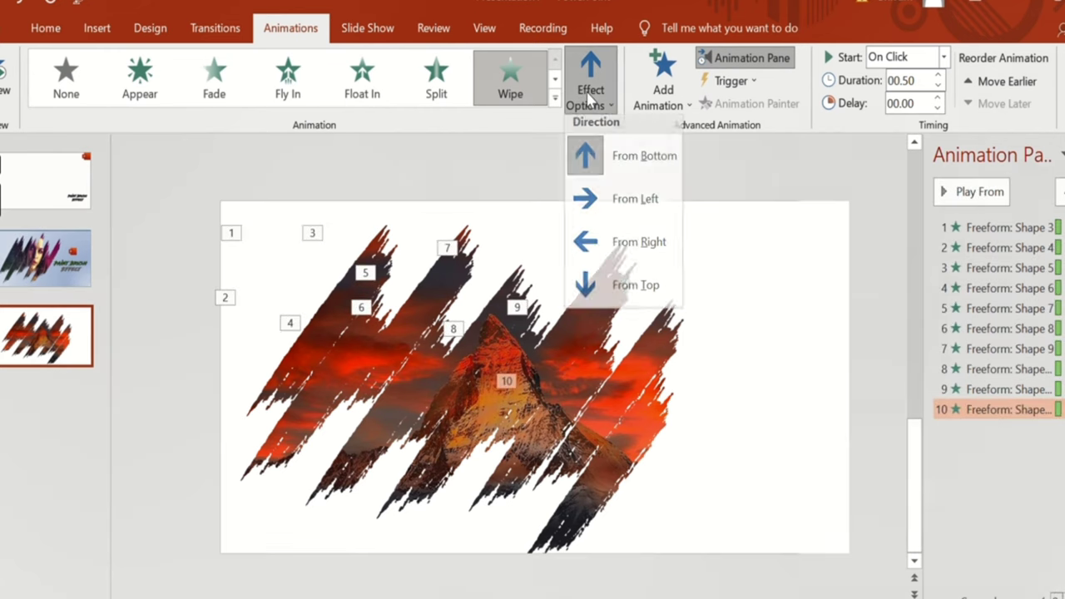
left_click(621, 266)
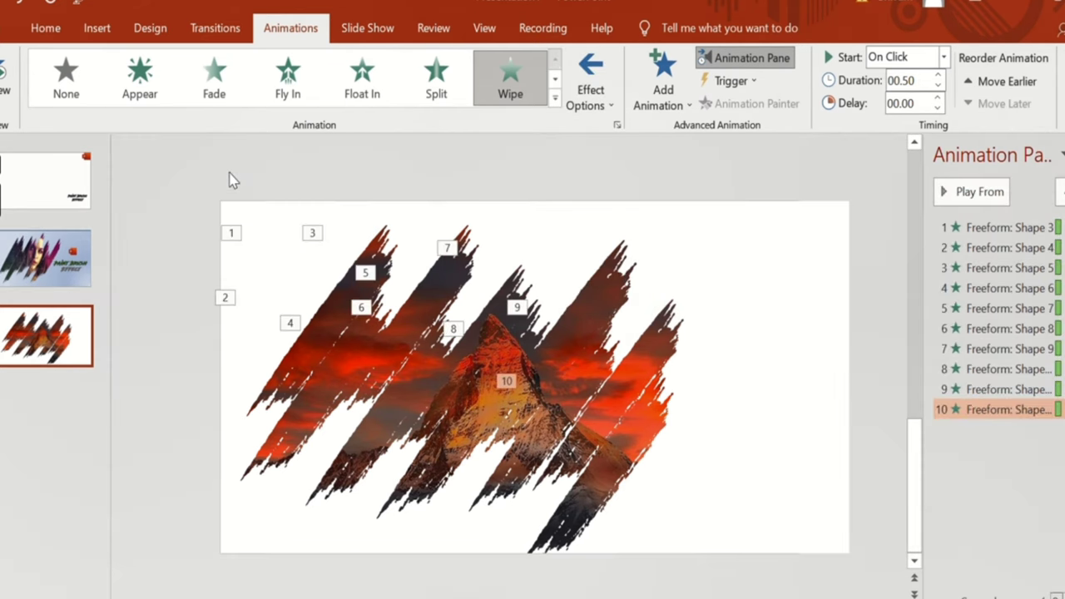
left_click(233, 181)
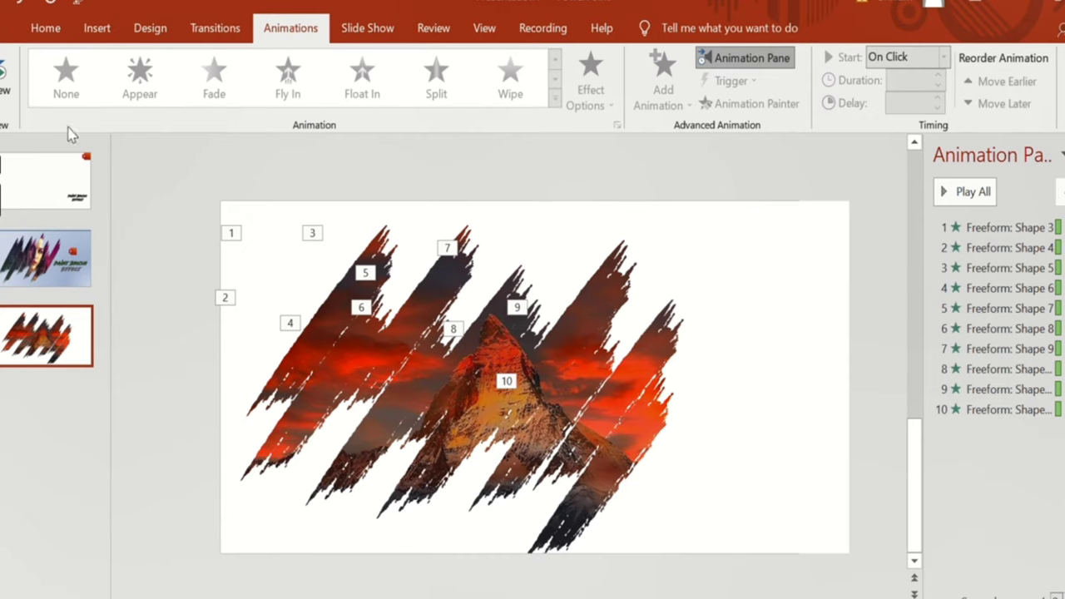
left_click(965, 191)
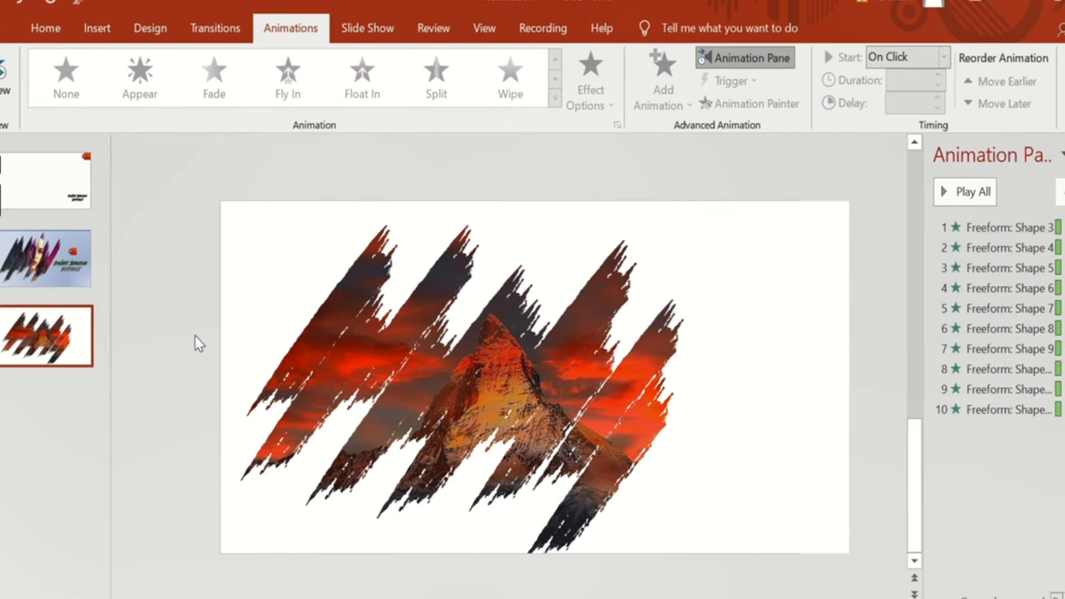
left_click(1006, 232)
Select all ten Wipe animations and set them to start After Previous, last 1 second, and repeat 2 times.
key("ctrl+a")
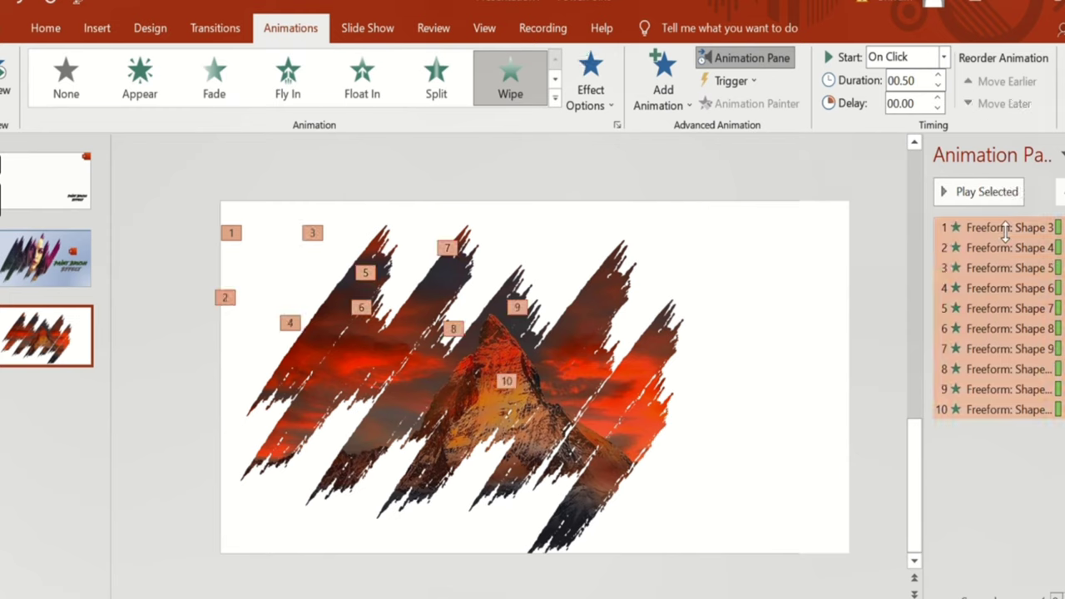
right_click(1005, 230)
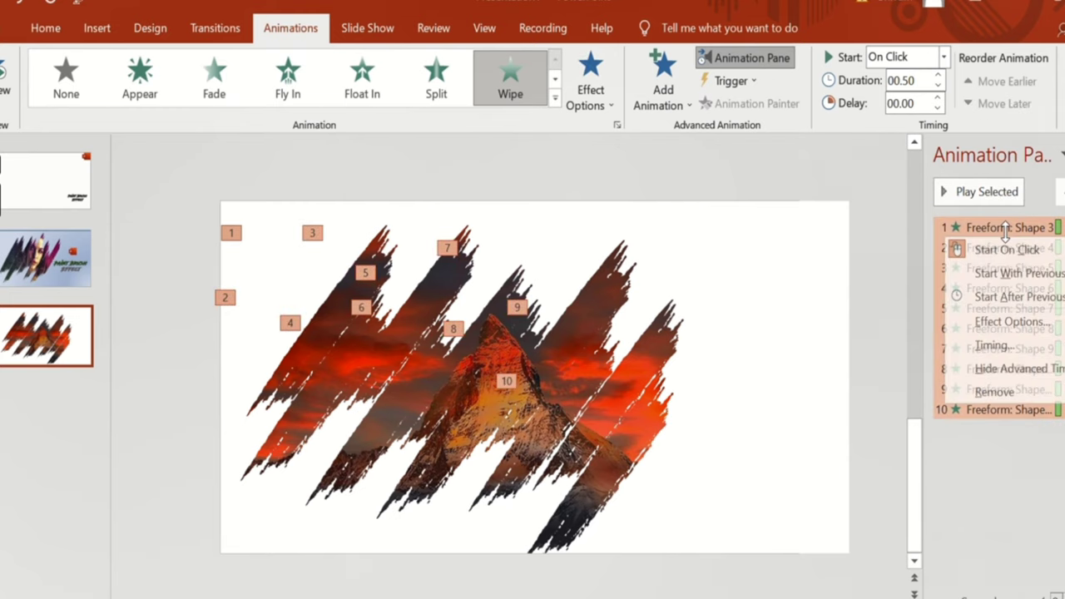
left_click(1013, 323)
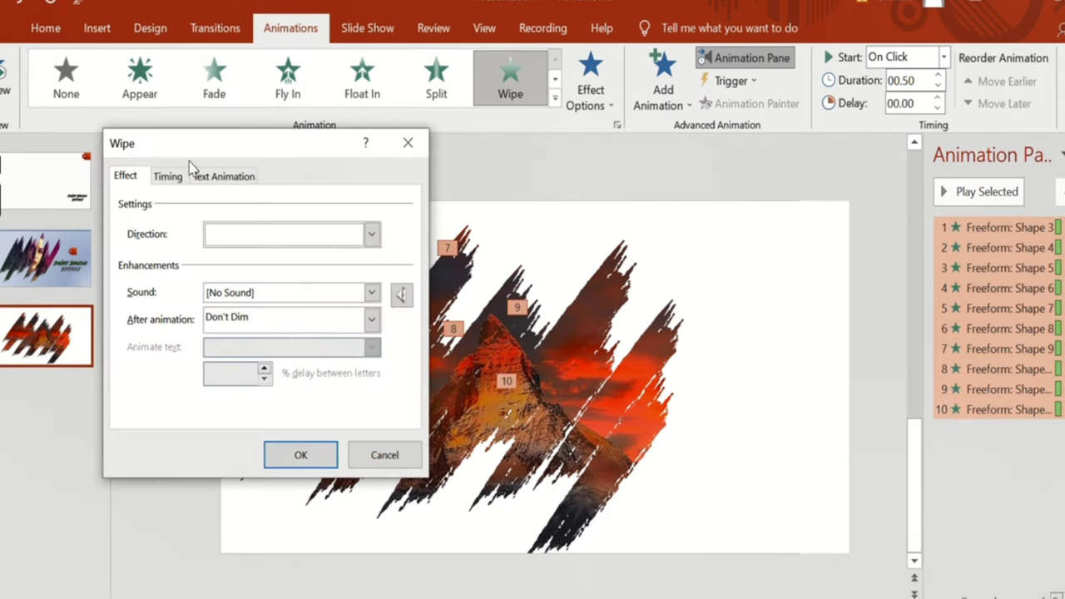
left_click(167, 177)
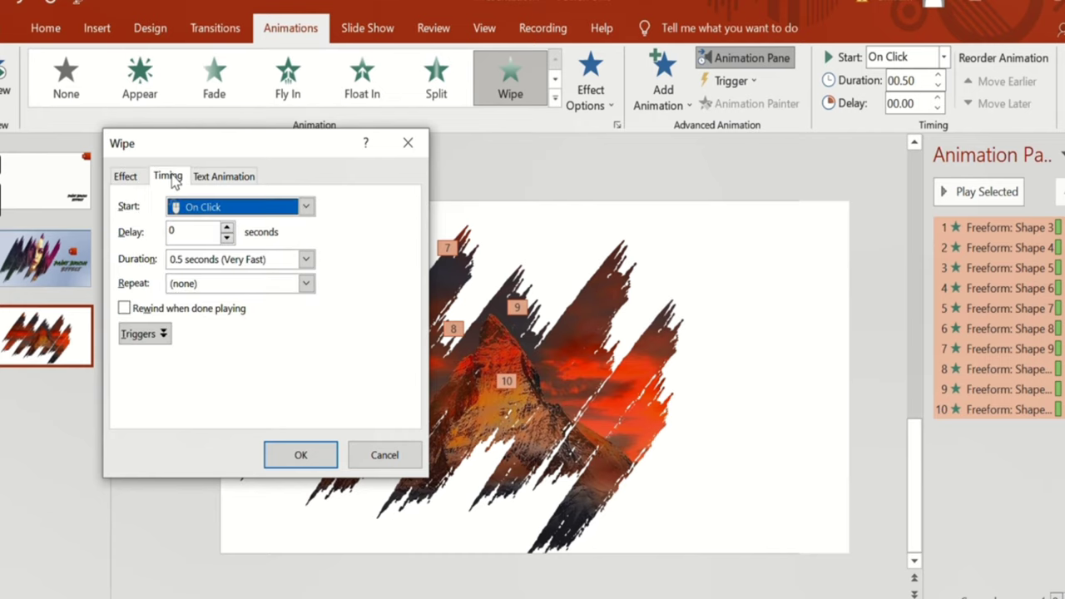
left_click(306, 208)
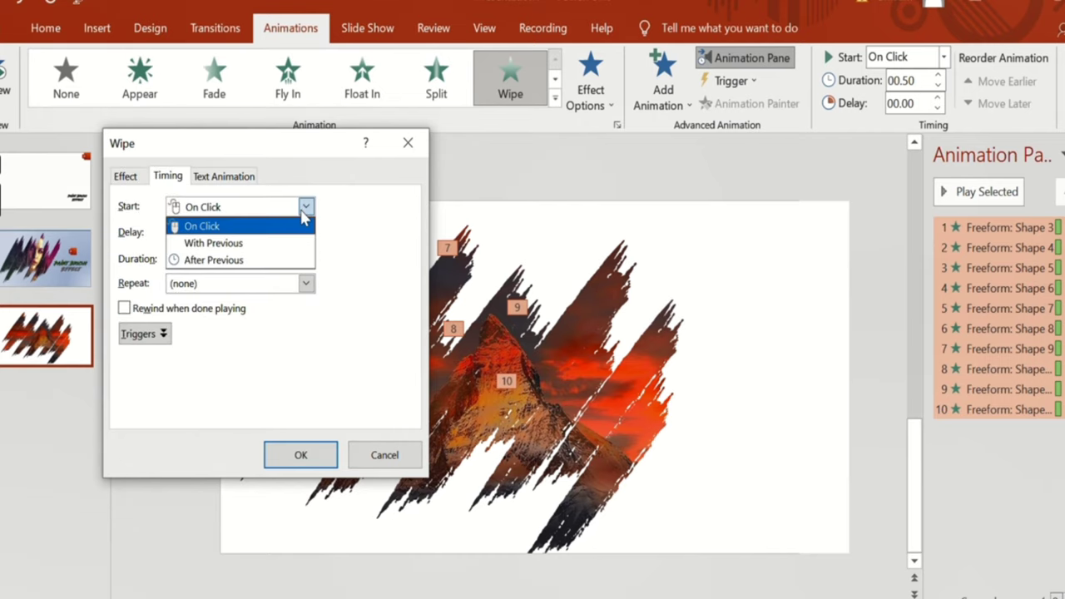
left_click(287, 263)
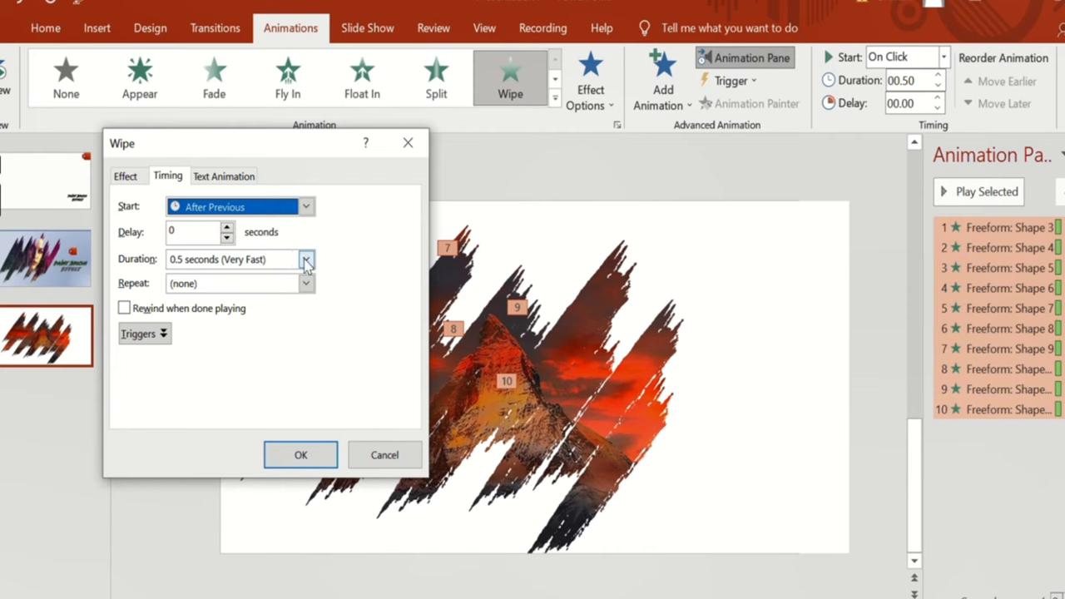
left_click(307, 260)
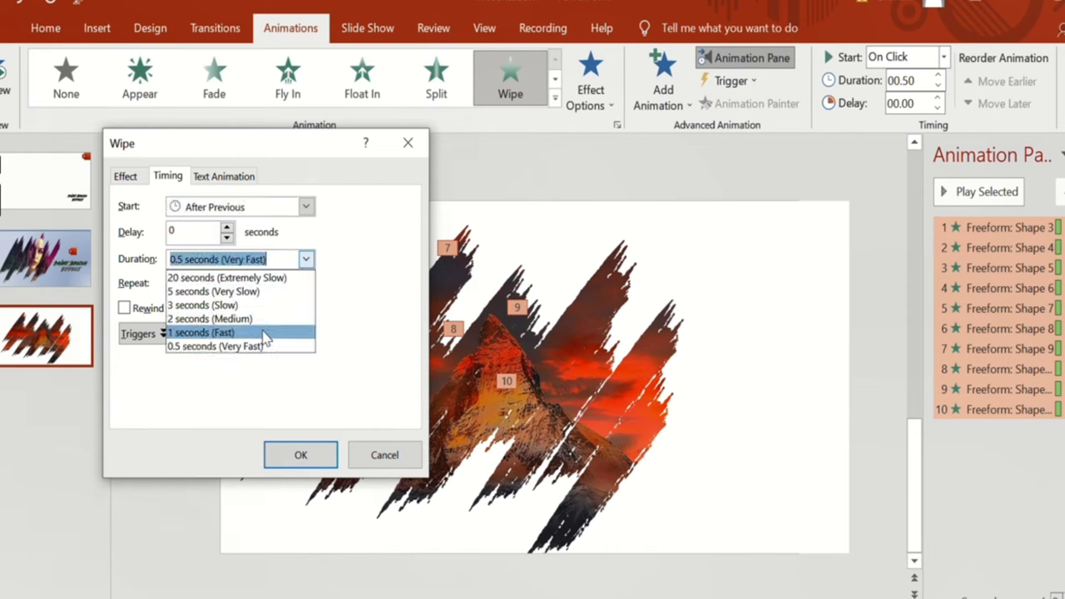
left_click(264, 333)
left_click(306, 284)
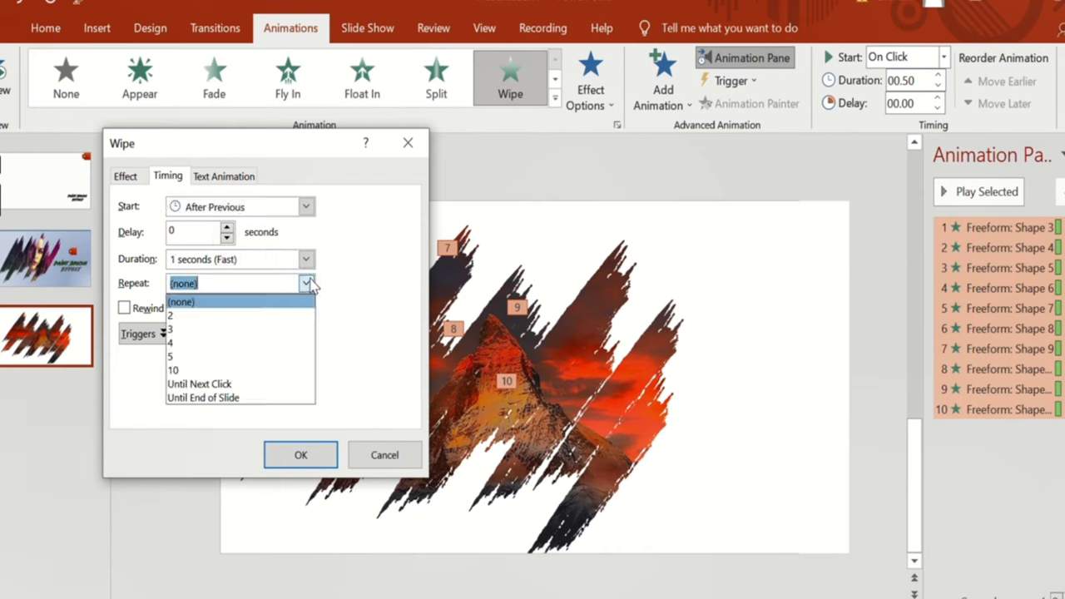
left_click(262, 320)
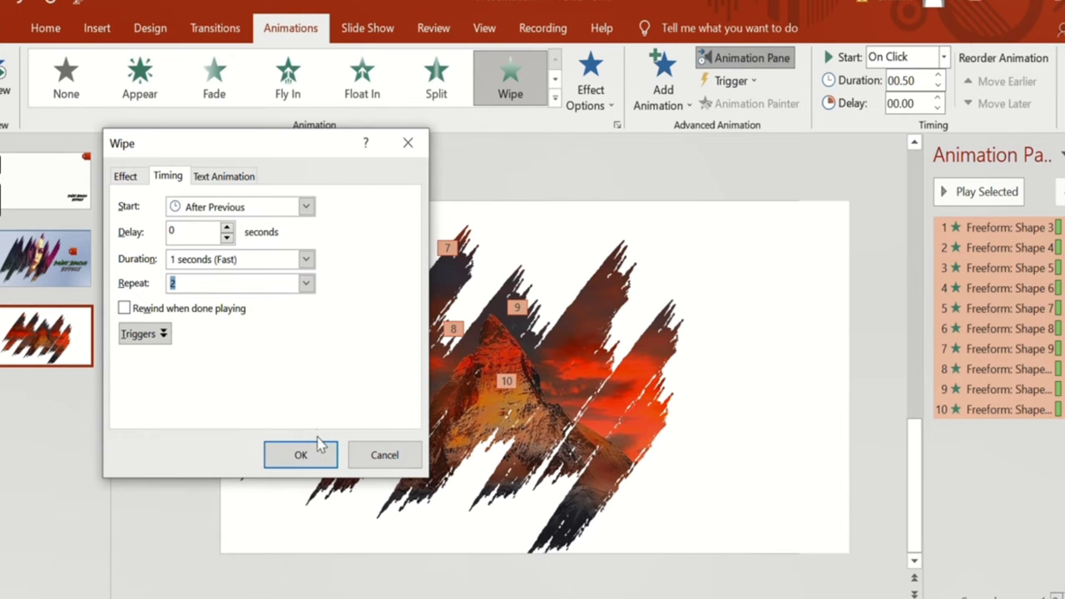
left_click(231, 178)
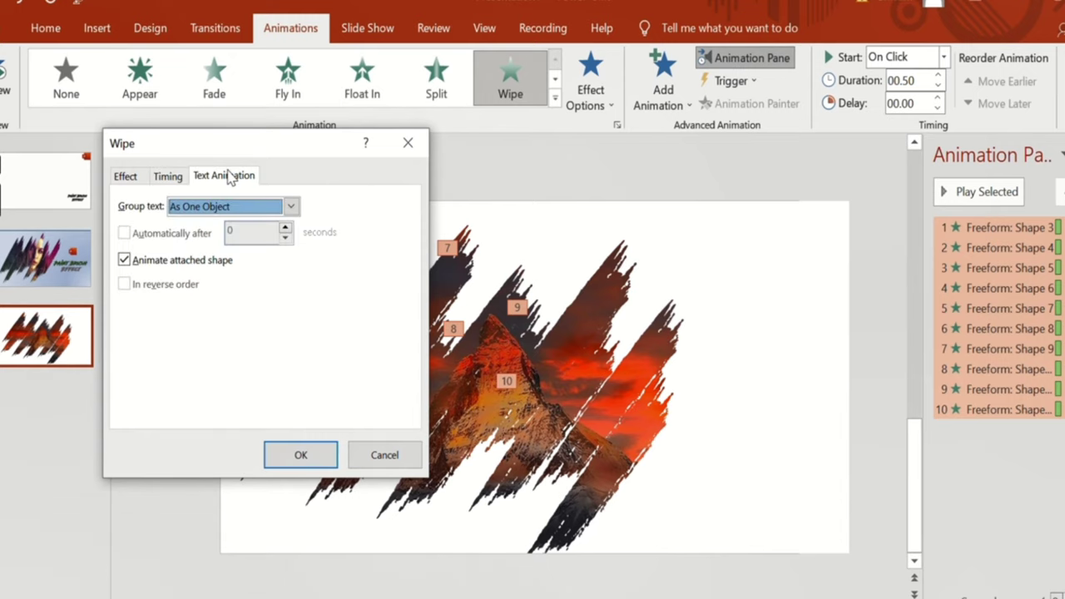
Apply the new timing, then undo it so the wipes revert to On Click at 0.50 seconds, and deselect.
left_click(316, 456)
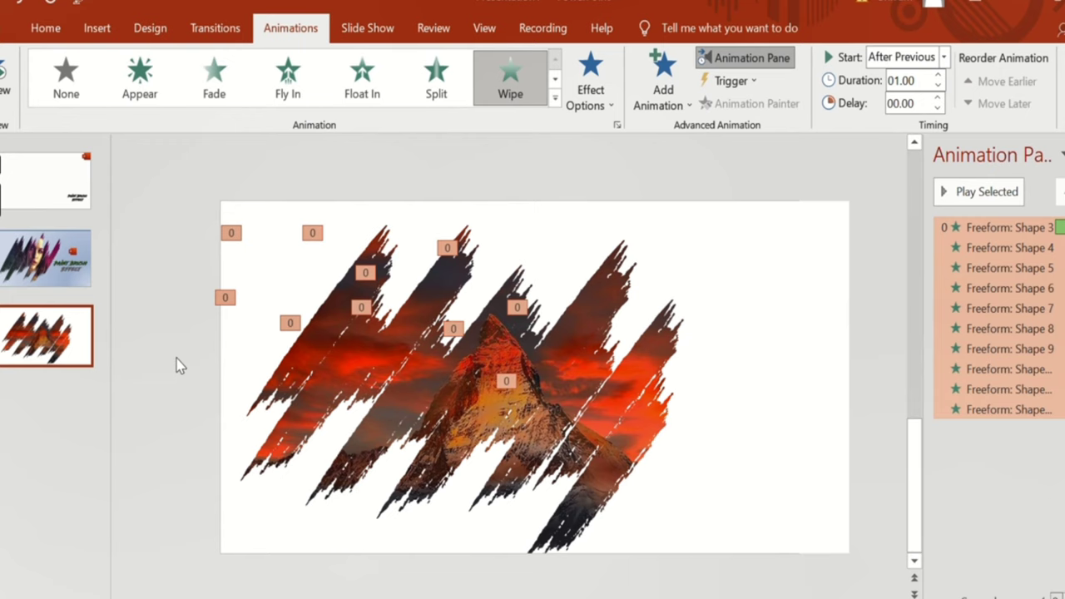
key("ctrl+z")
key("ctrl+z")
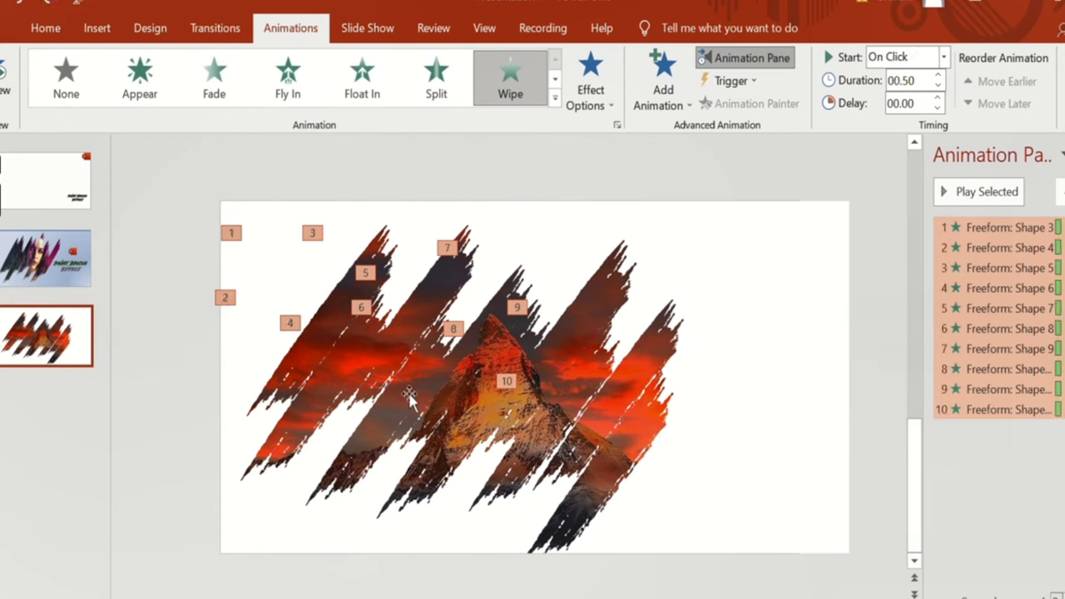
left_click(695, 182)
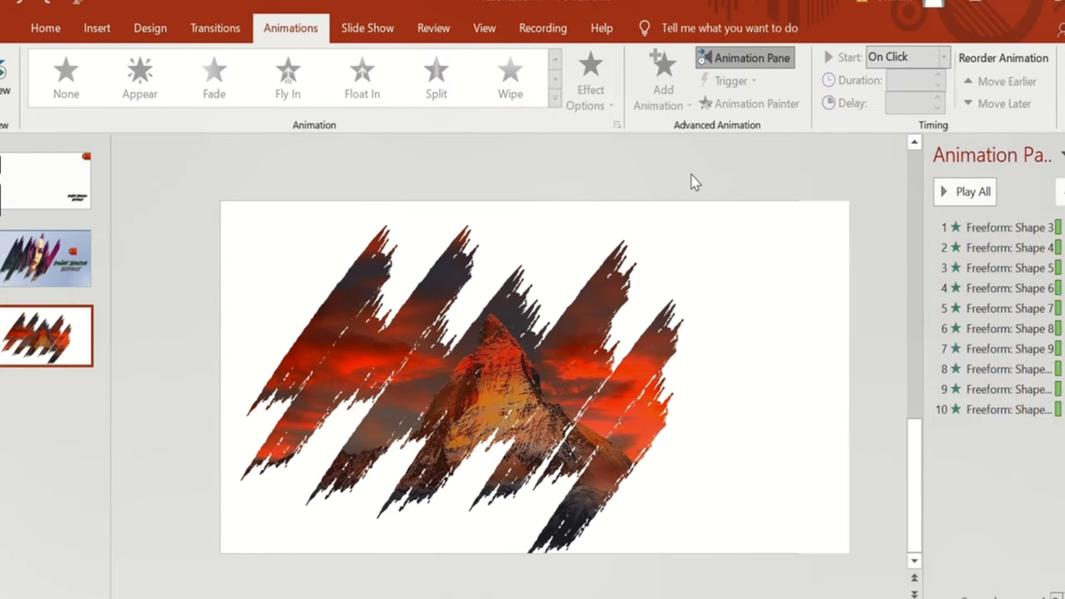